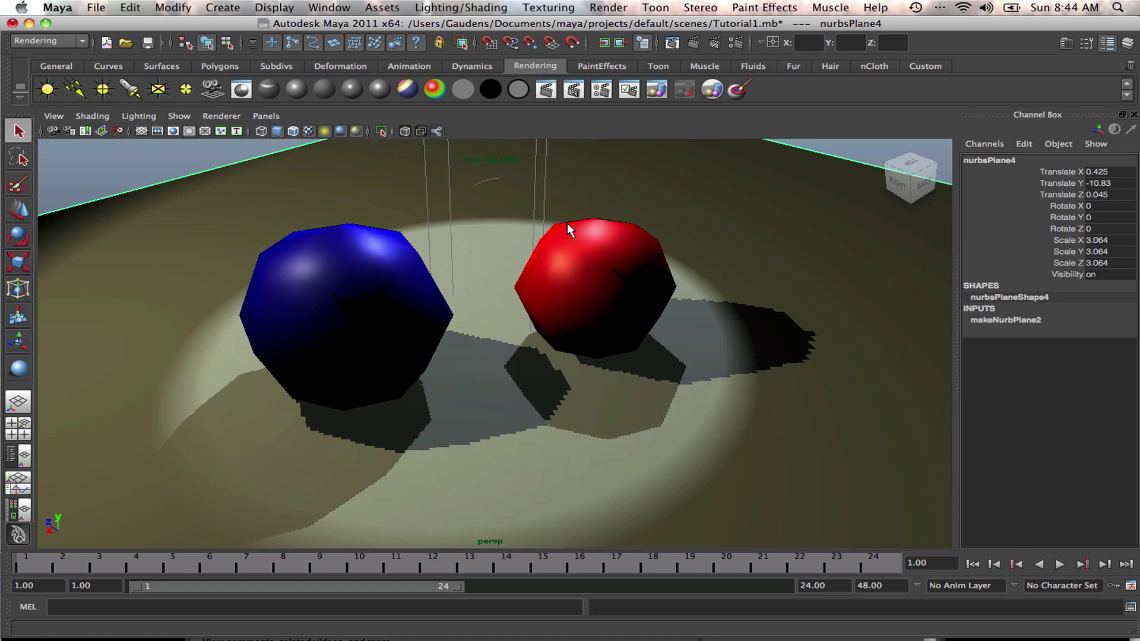
Render and close a preview frame, then open Render Settings to its Common file output section.
left_click(693, 42)
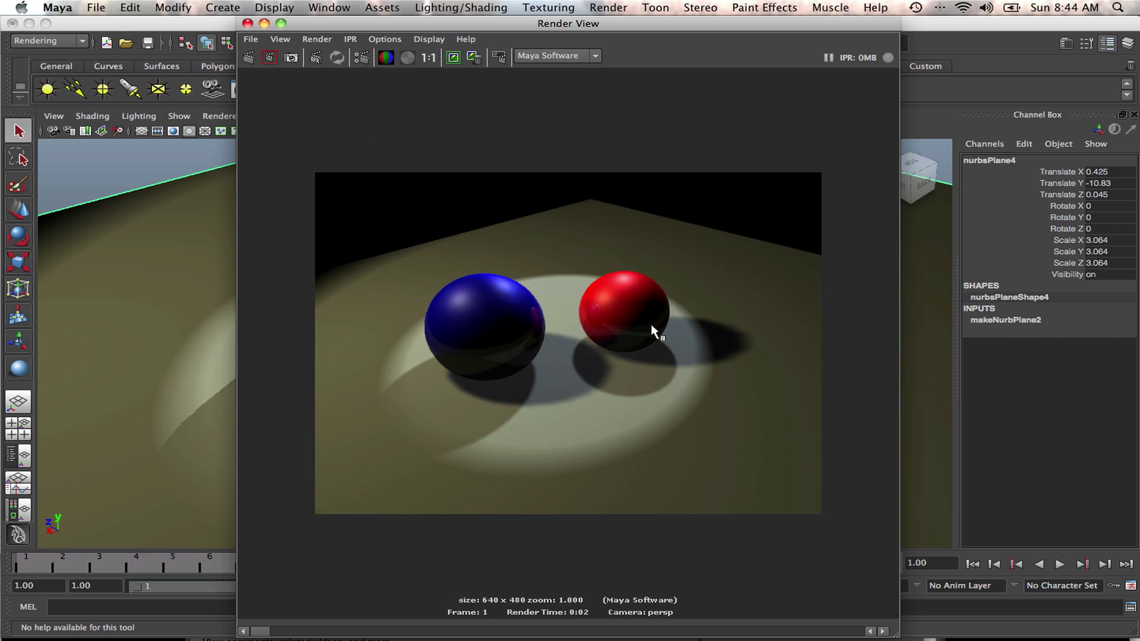
left_click(248, 23)
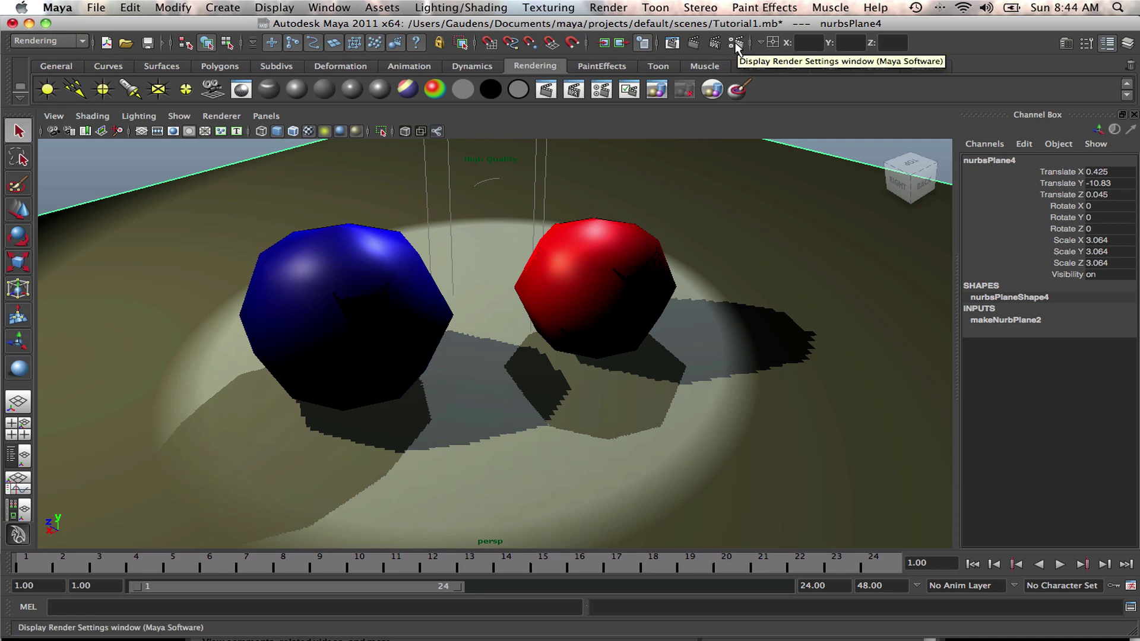
left_click(327, 8)
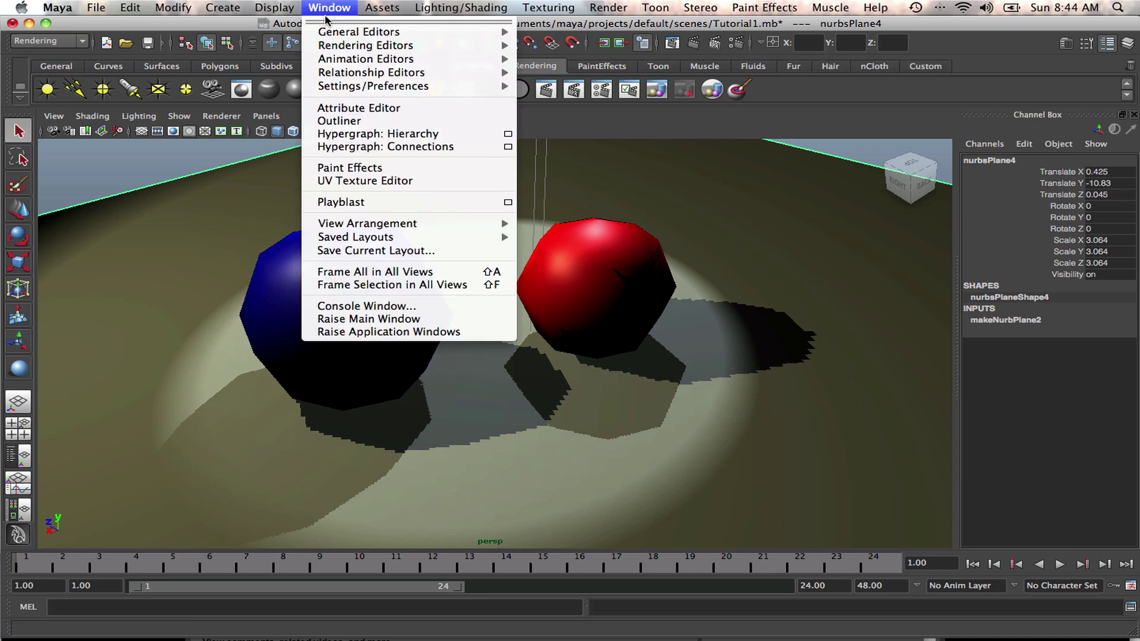
mouse_move(343, 47)
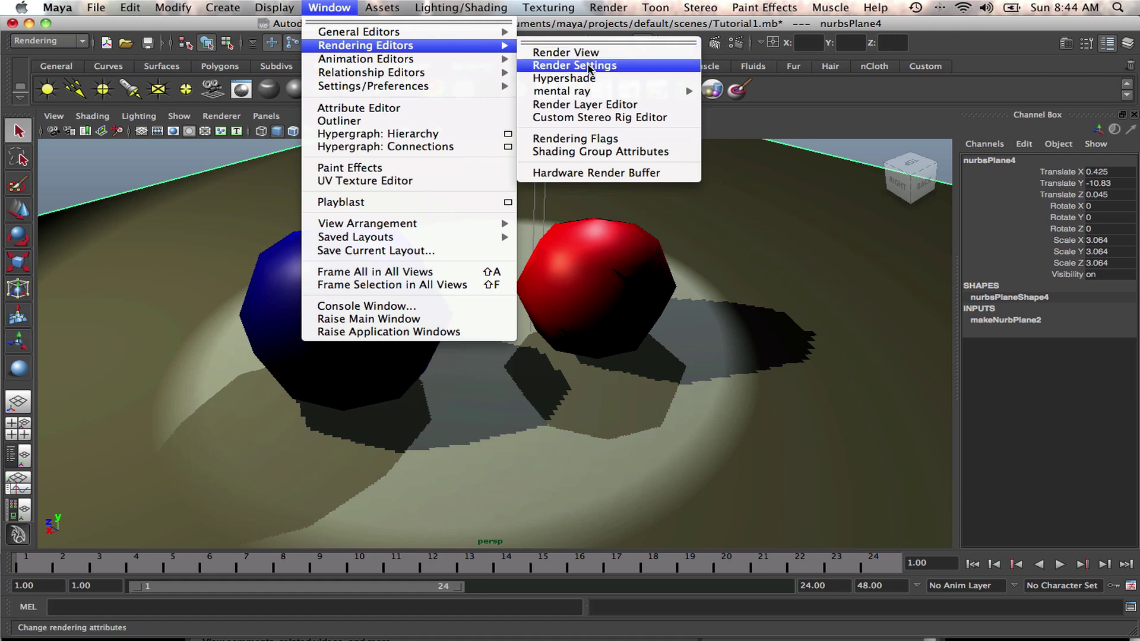
left_click(590, 69)
left_click_drag(895, 147, 829, 46)
left_click(765, 126)
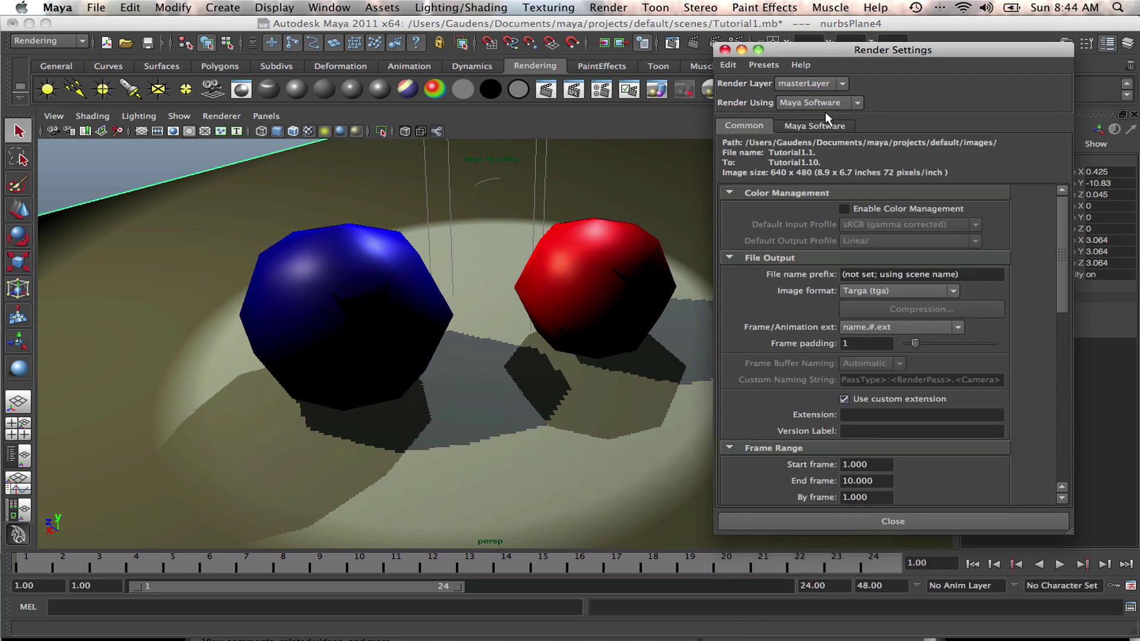
Switch Render Using to Maya Hardware, view its quality settings, then change to mental ray.
left_click(857, 102)
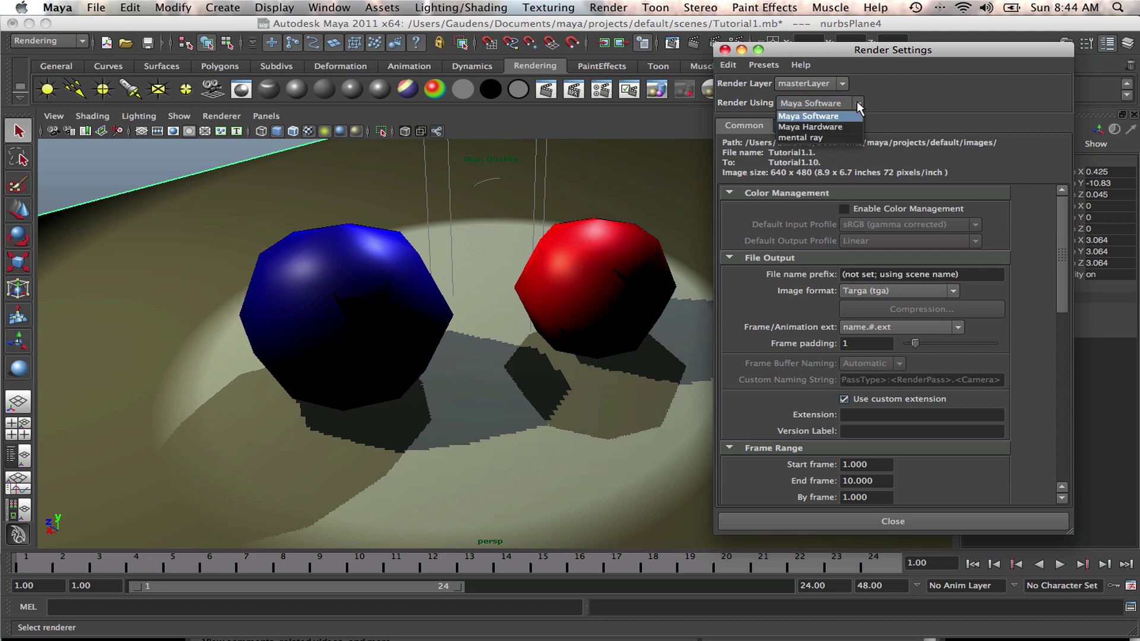
left_click(832, 130)
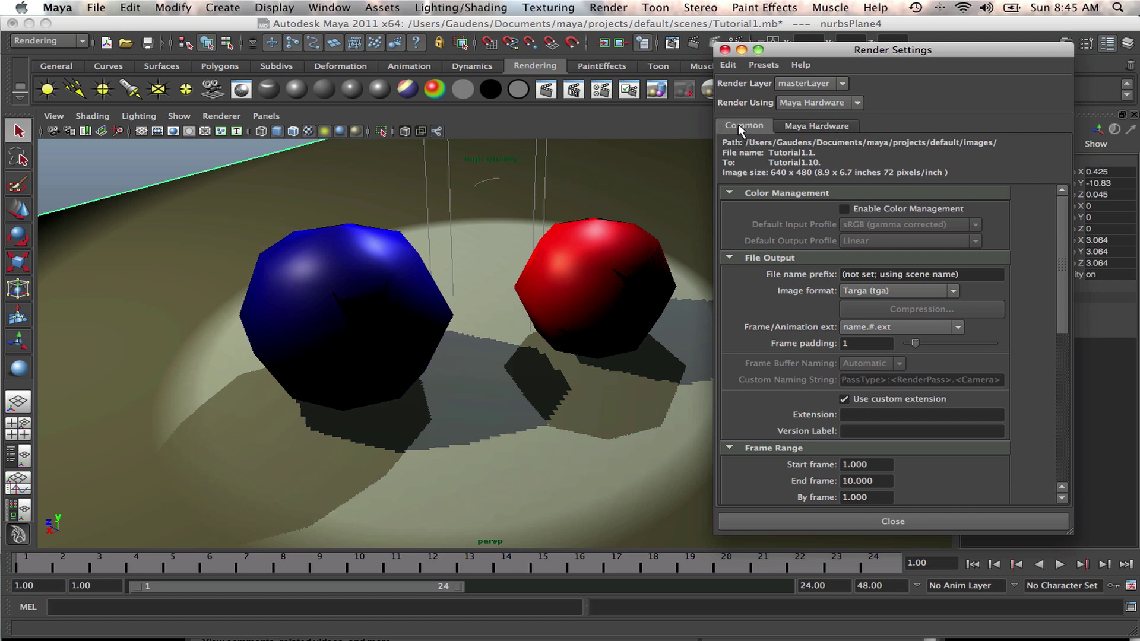
left_click(814, 126)
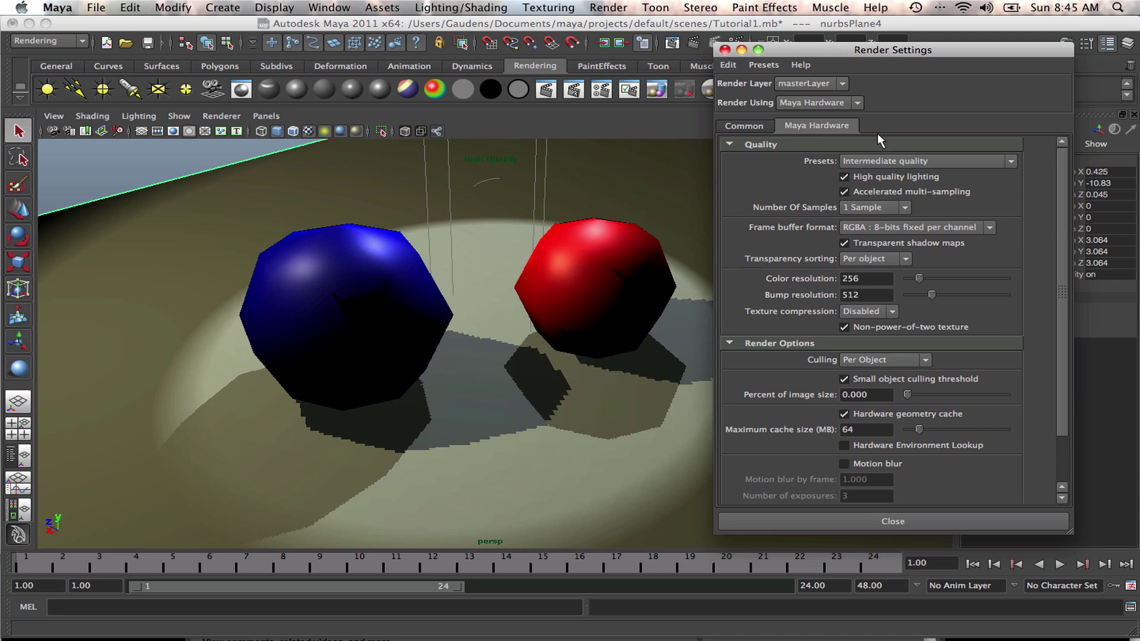
left_click(856, 102)
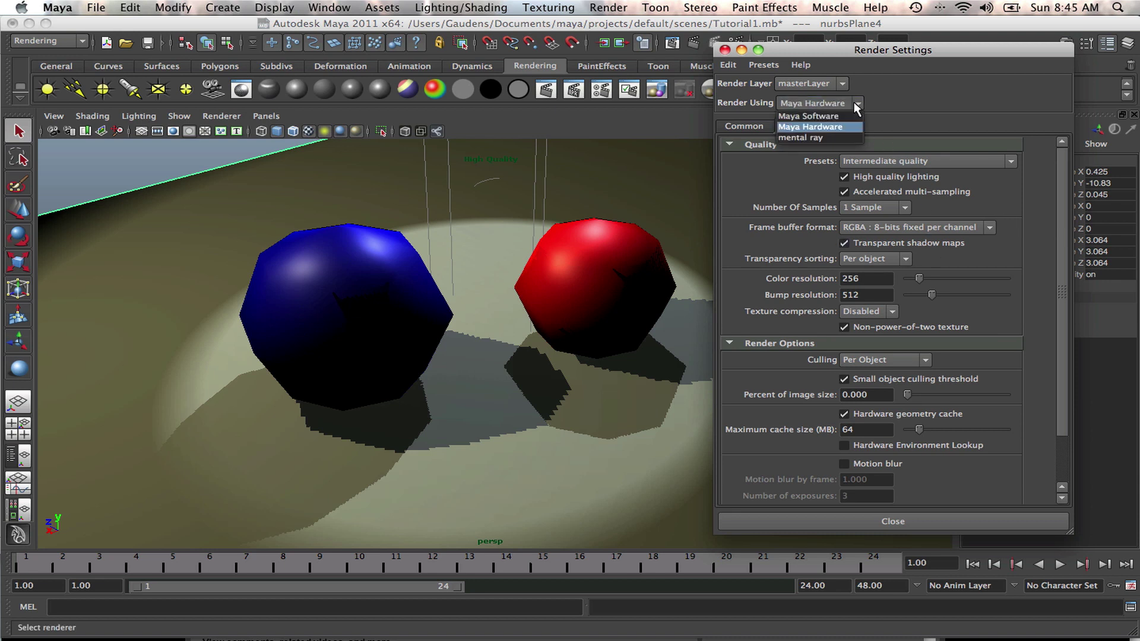
left_click(830, 136)
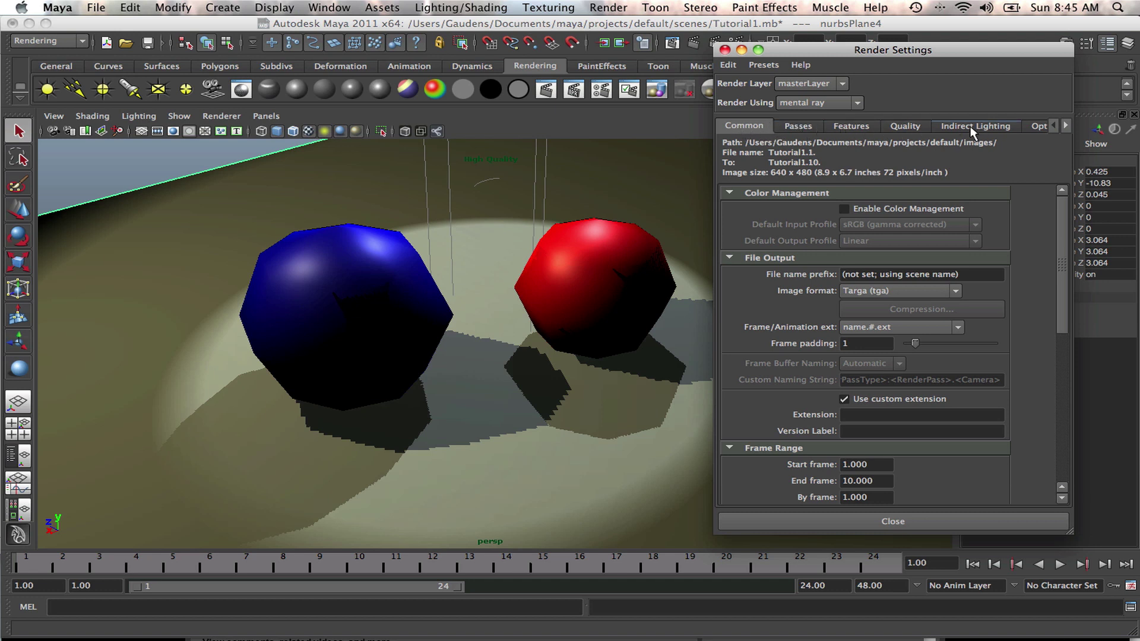
left_click(857, 105)
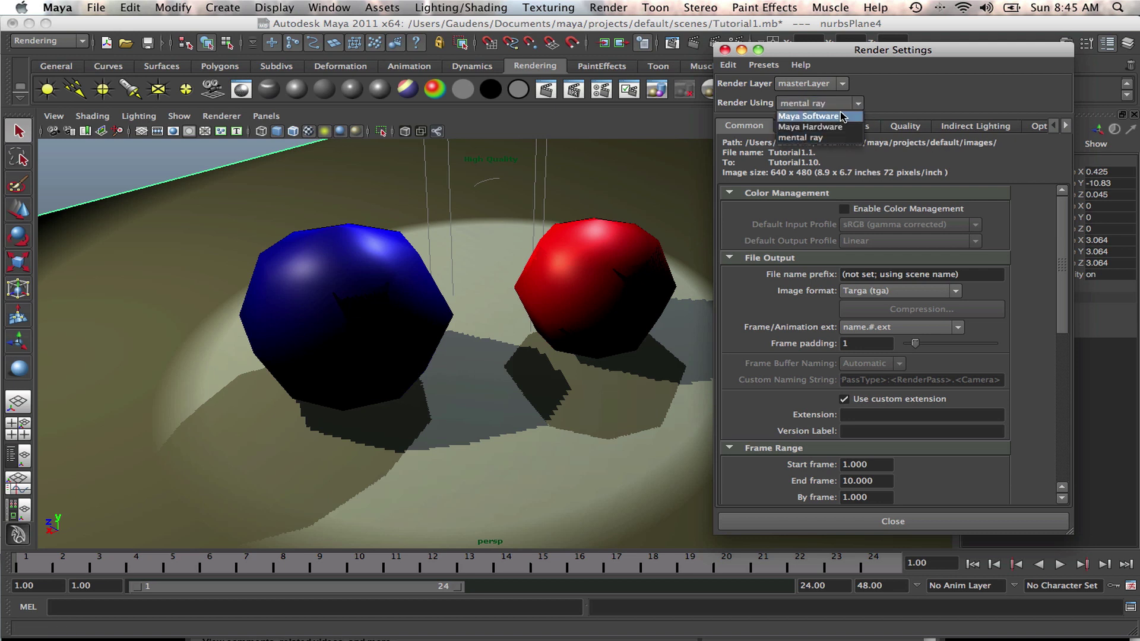
Switch Render Using back to Maya Software and select the scene-name file name prefix text.
left_click(840, 112)
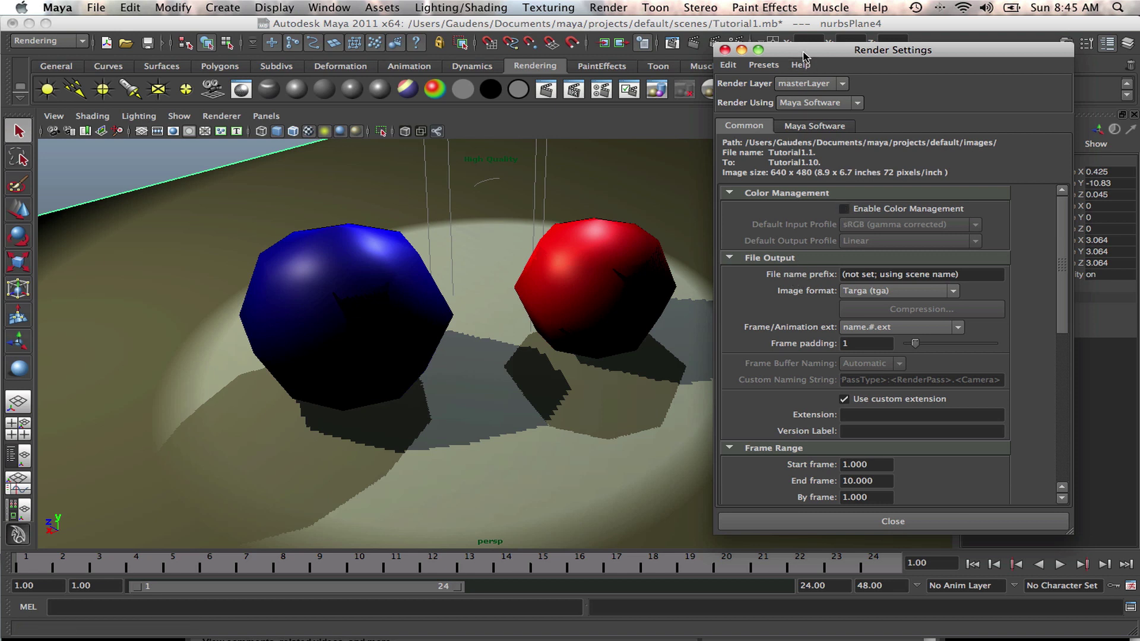
left_click_drag(806, 56, 807, 28)
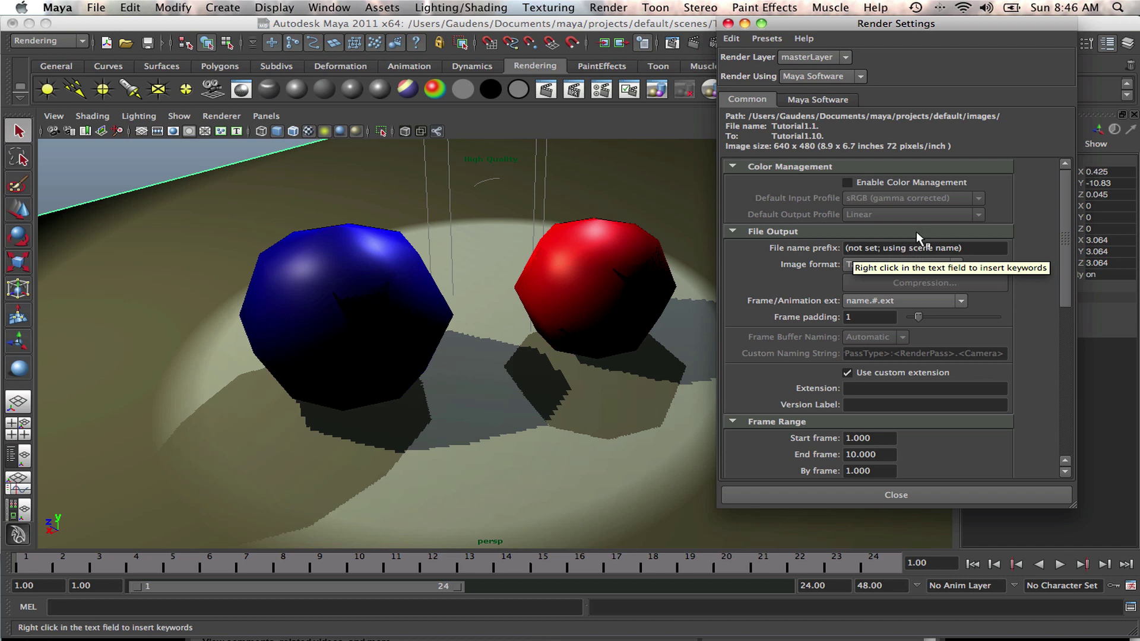
left_click_drag(817, 24, 855, 7)
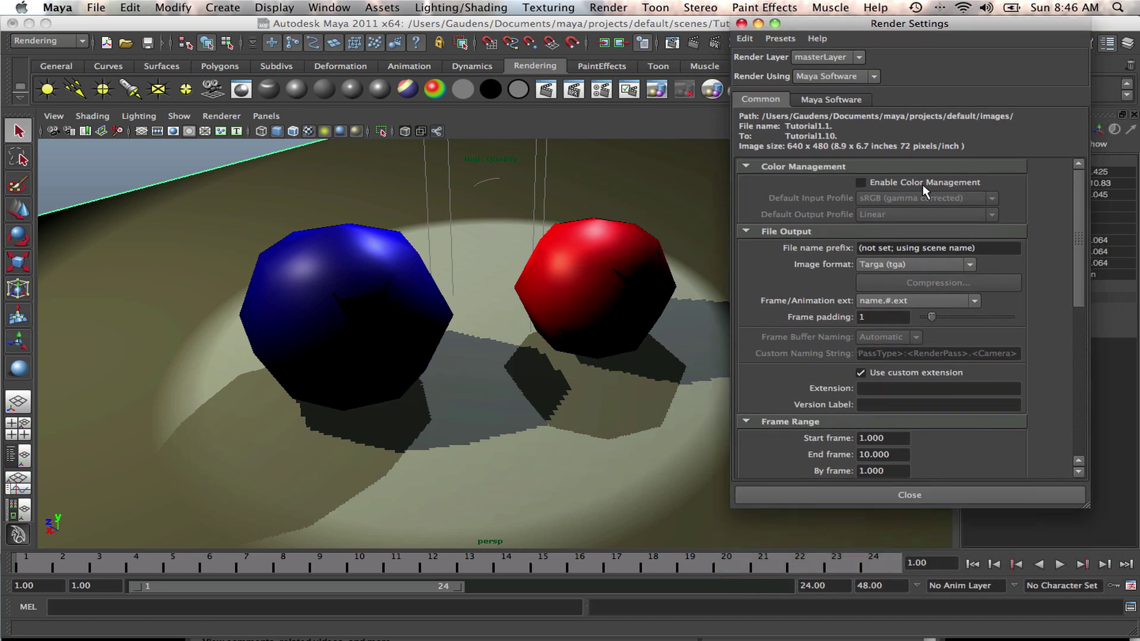
left_click(964, 248)
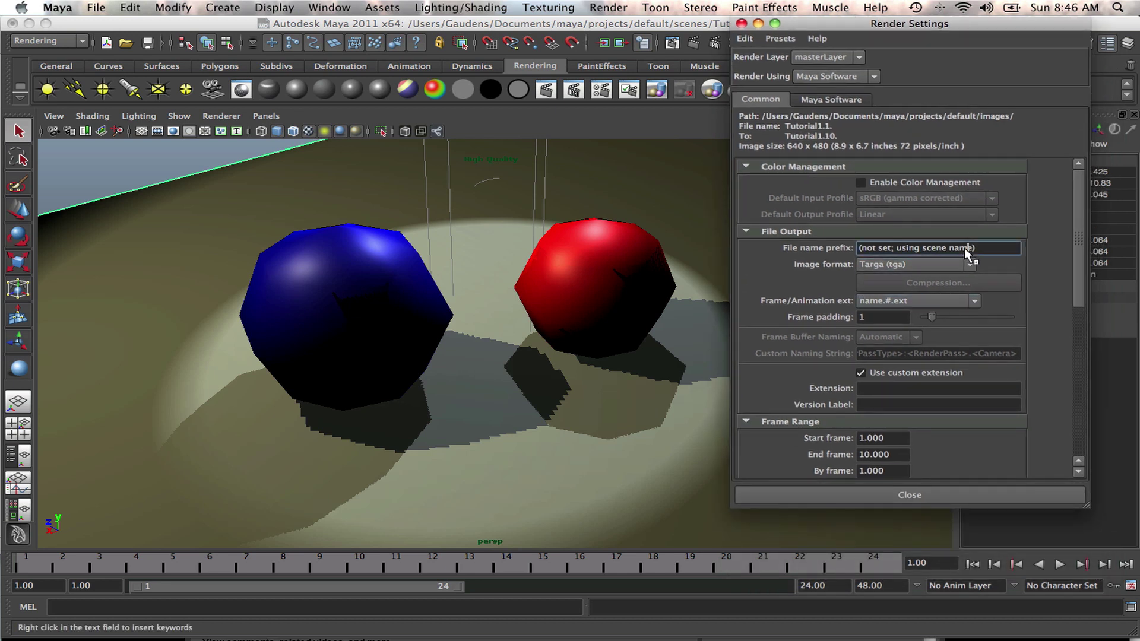
left_click_drag(978, 248, 870, 250)
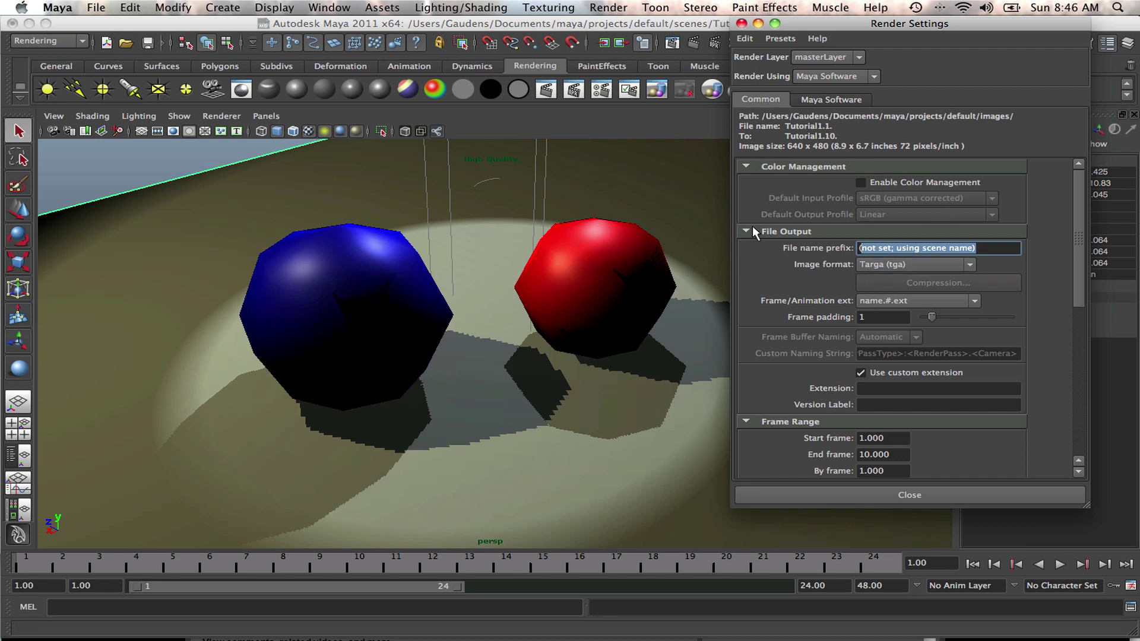
mouse_move(807, 31)
left_mouse_down()
mouse_move(810, 90)
mouse_move(811, 25)
left_mouse_up()
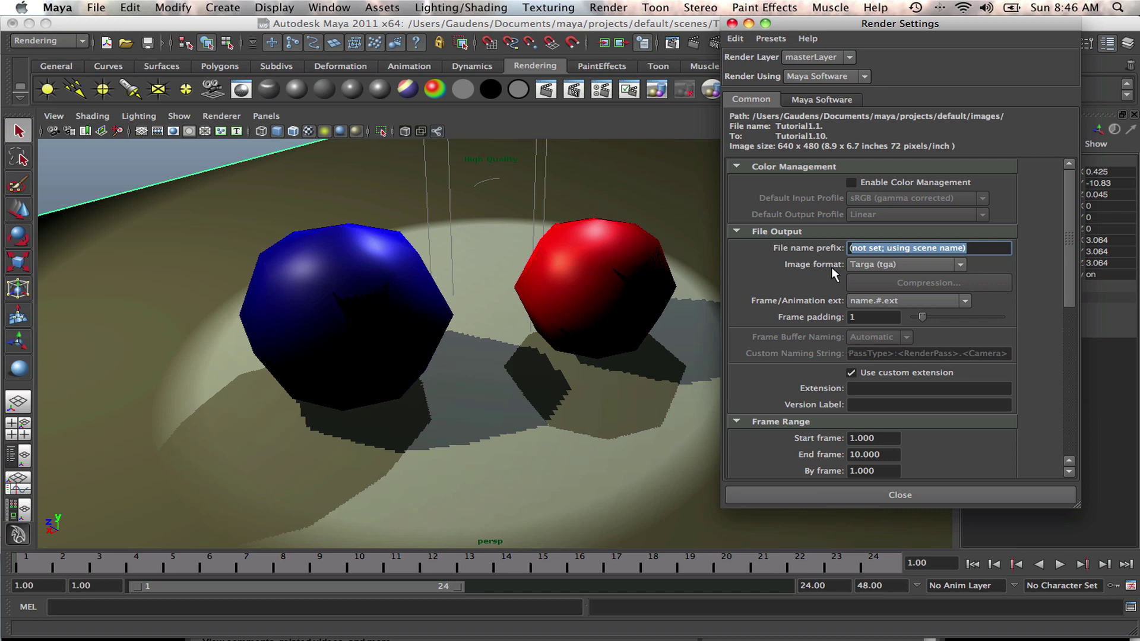
left_click(984, 247)
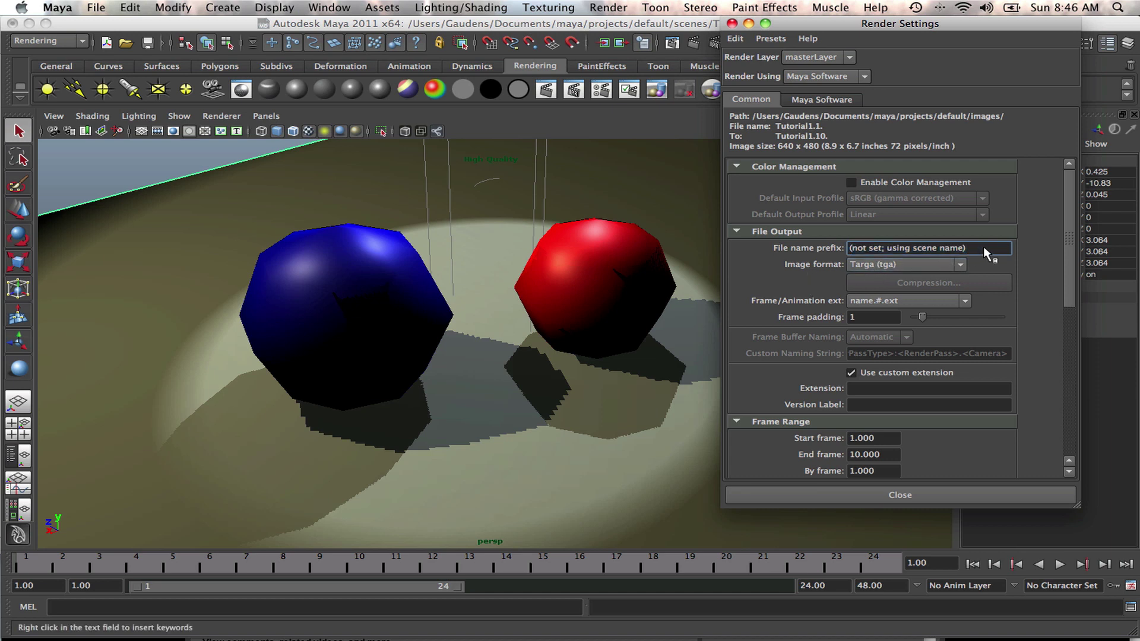
left_click(960, 265)
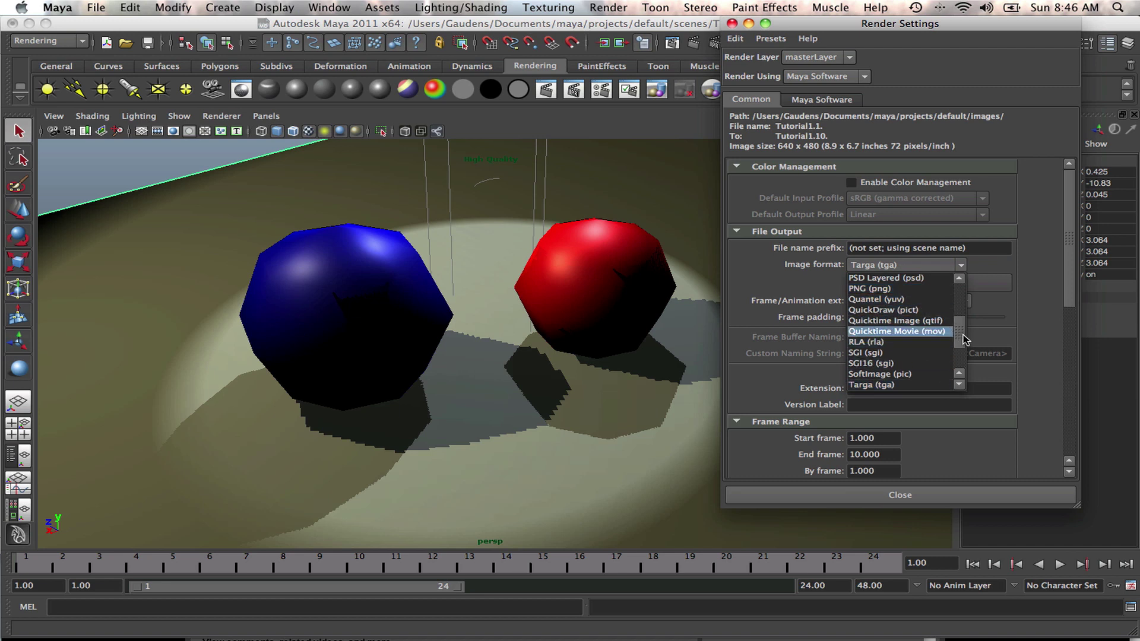
left_click_drag(966, 340, 968, 283)
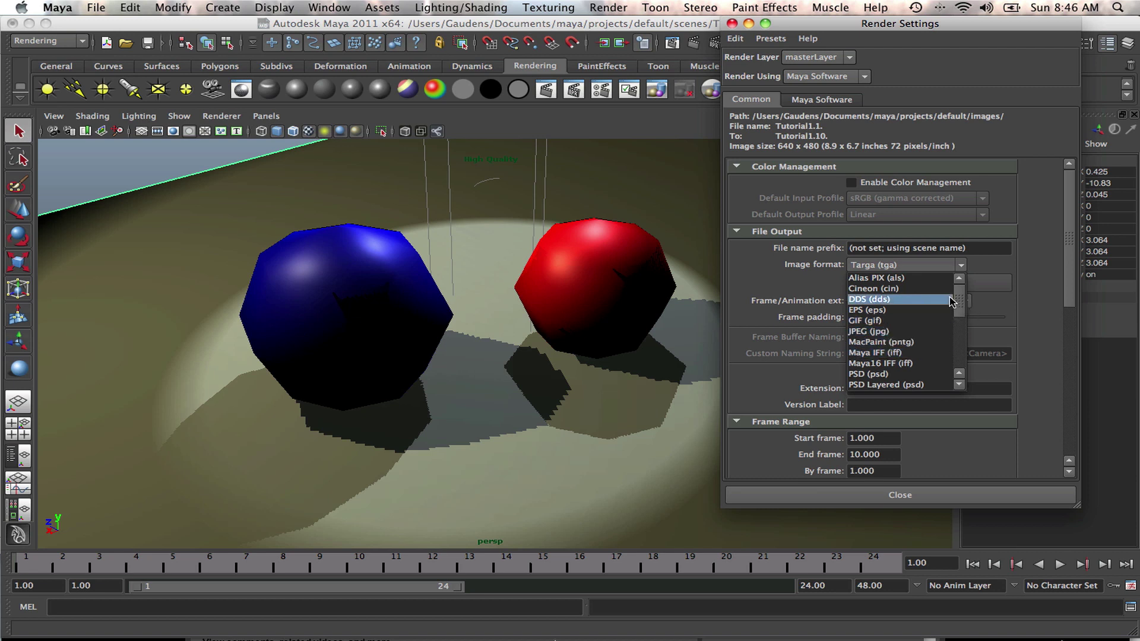
left_click_drag(958, 301, 960, 337)
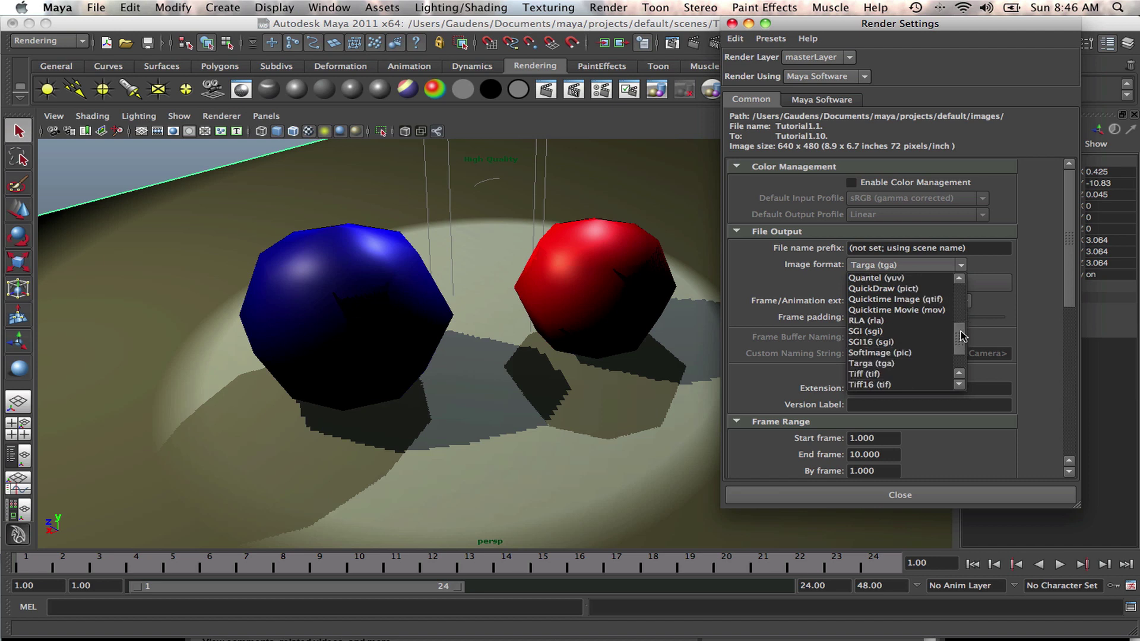
left_click(881, 364)
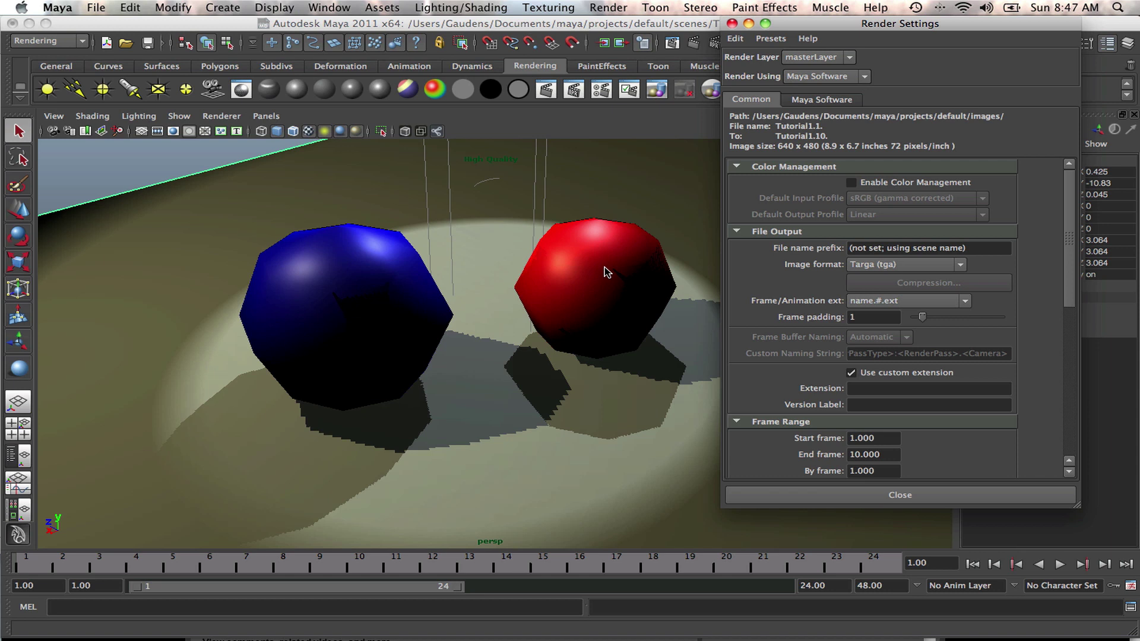
Try name (Single Frame) naming, then return to name.#.ext for Tutorial1.1.tga–Tutorial1.10.tga.
left_click(963, 303)
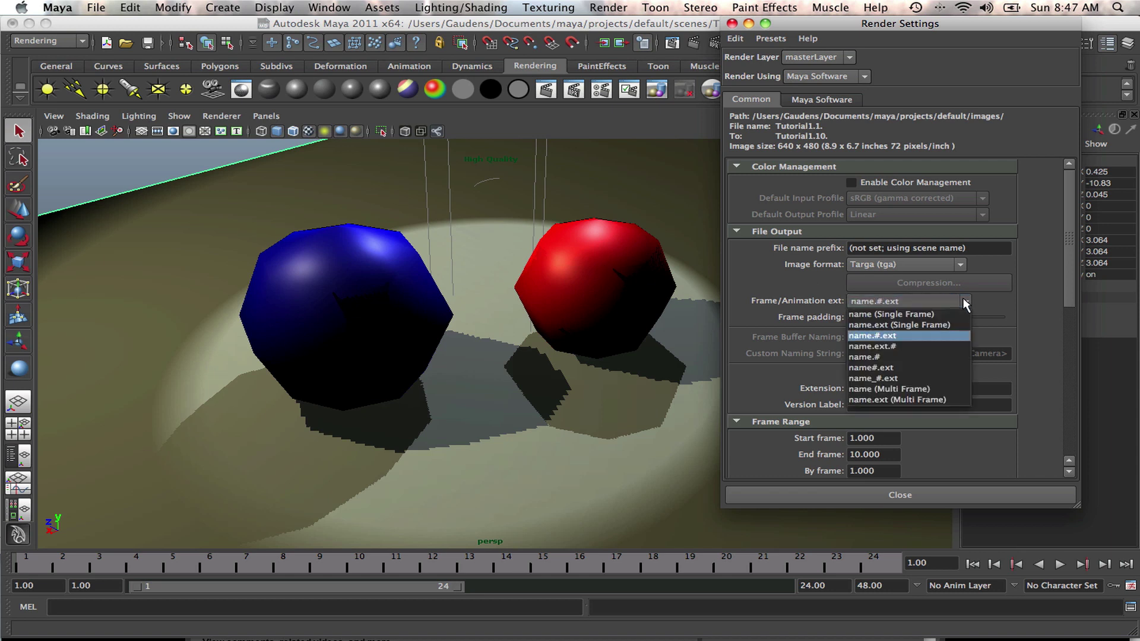
left_click(926, 311)
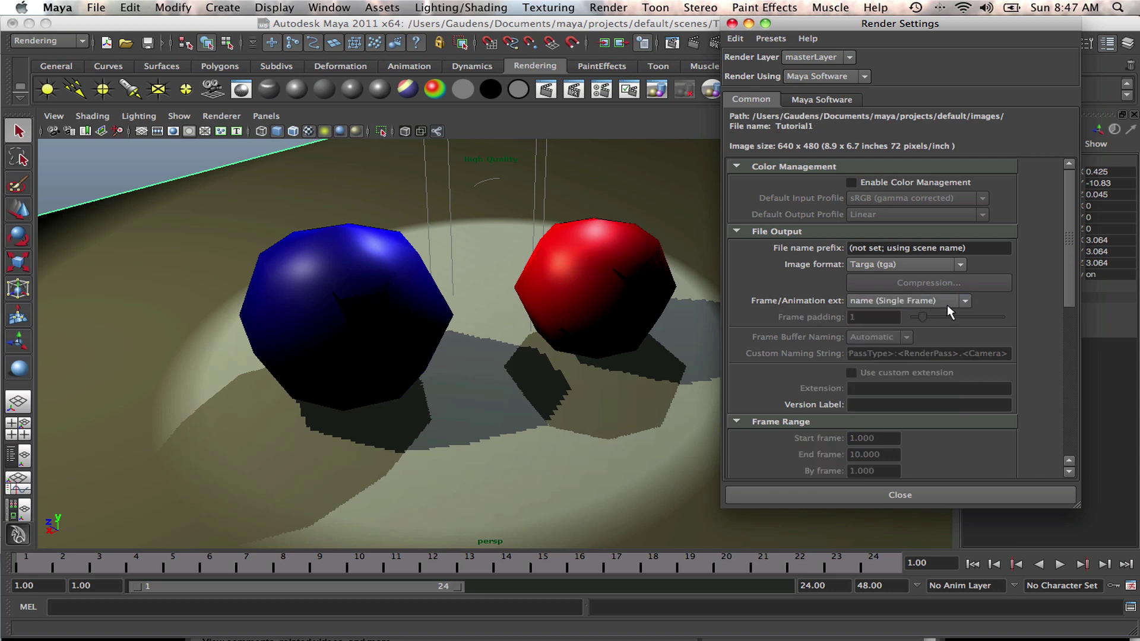
left_click(963, 302)
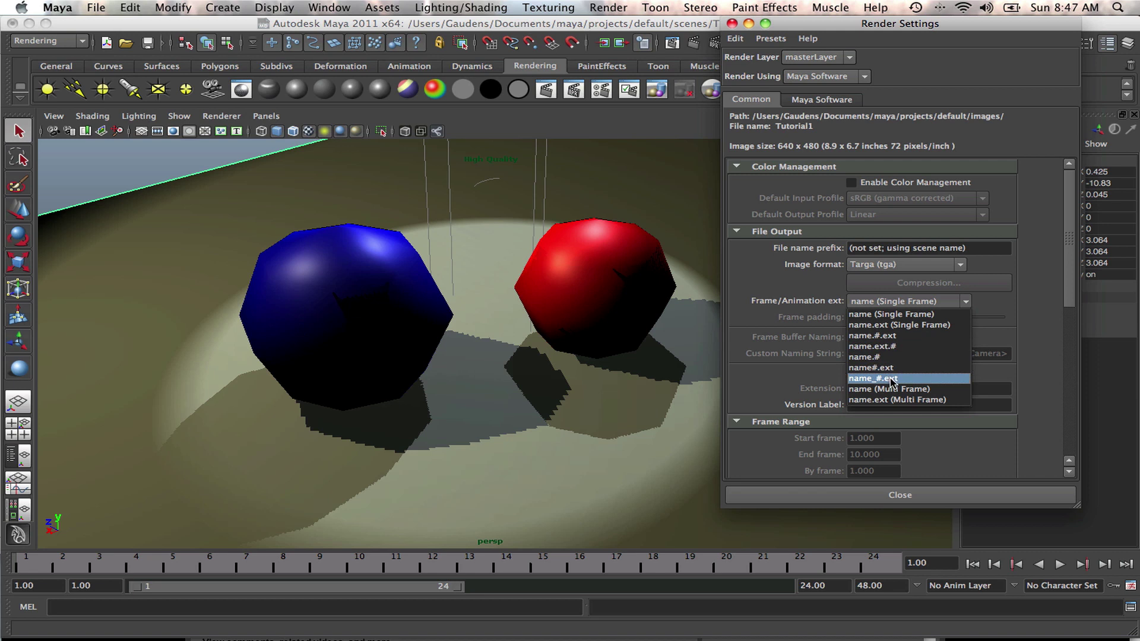
left_click(896, 335)
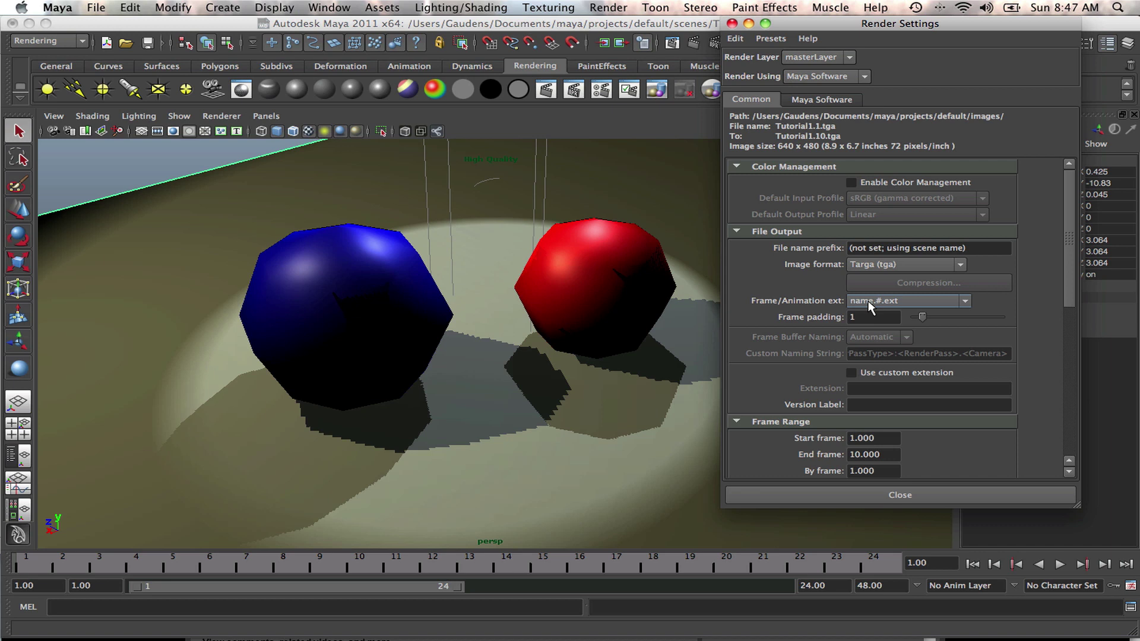
left_click_drag(833, 24, 840, 59)
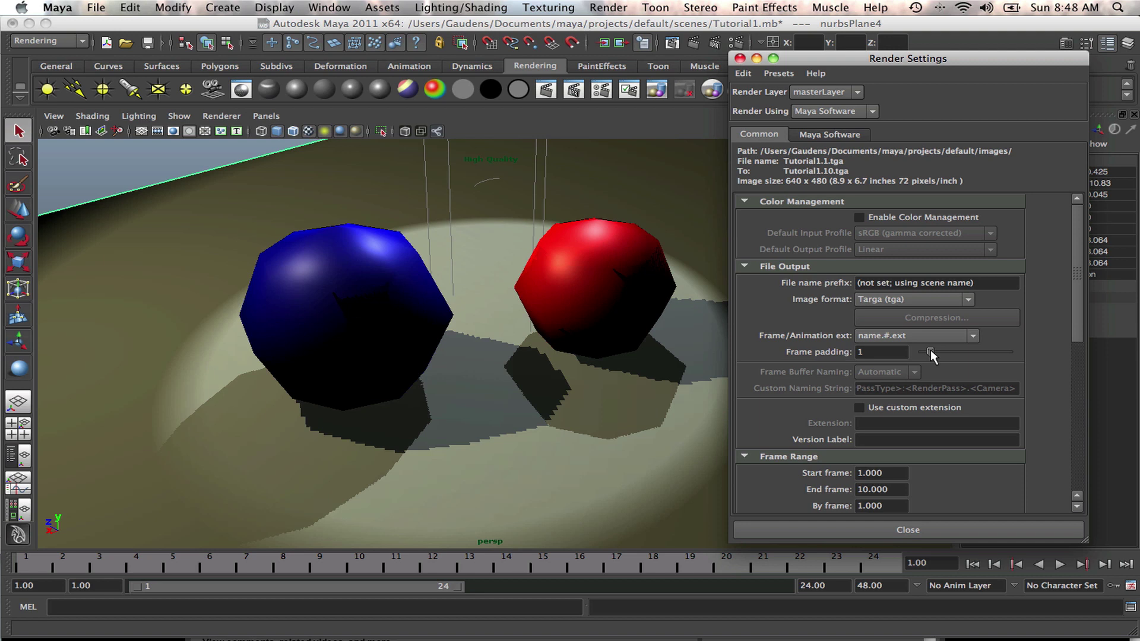
Set frame padding to 5, so files run Tutorial1.00001.tga through Tutorial1.00010.tga.
left_click_drag(931, 350, 952, 354)
left_click_drag(948, 353, 964, 351)
scroll(913, 358, "down", 6)
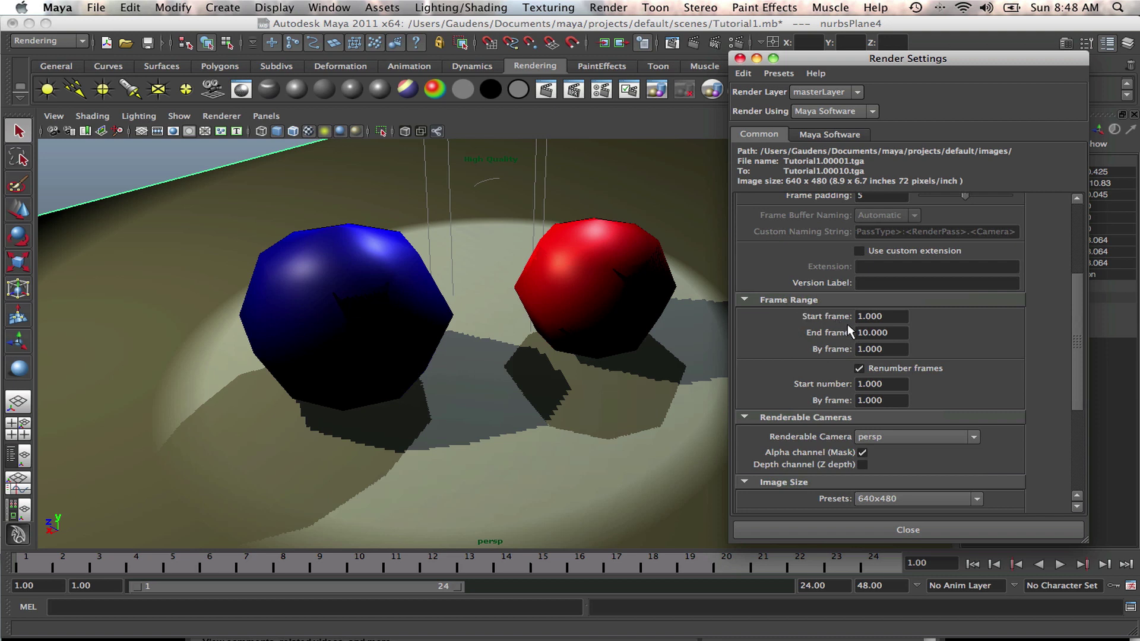
scroll(848, 324, "down", 1)
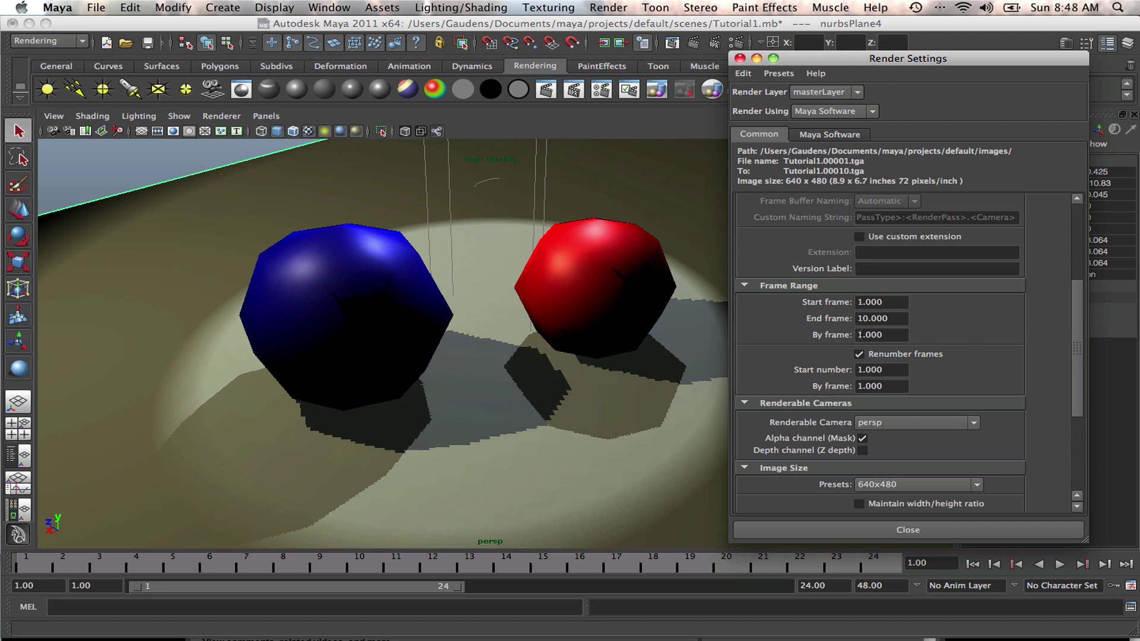
left_click(860, 336)
scroll(879, 372, "down", 3)
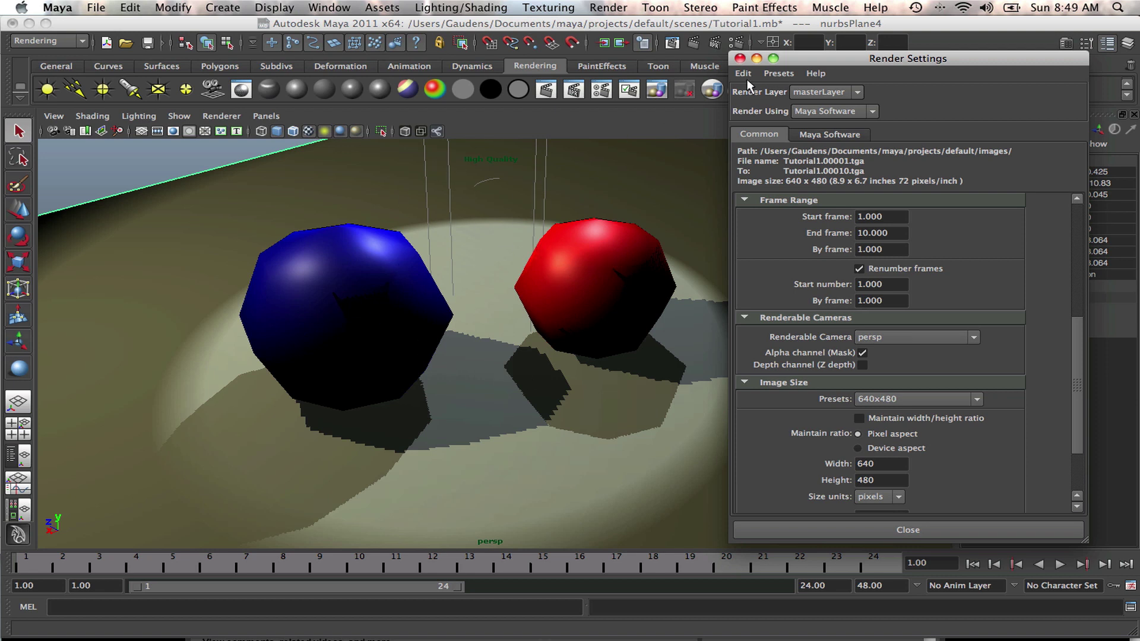
left_click_drag(801, 58, 1081, 57)
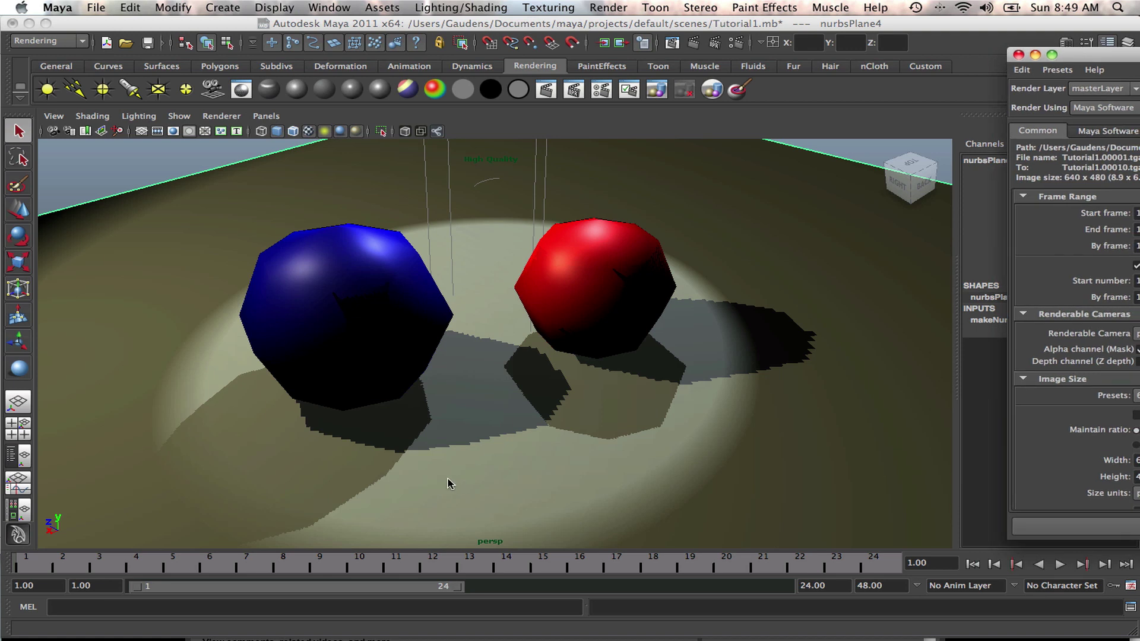
left_click(1135, 333)
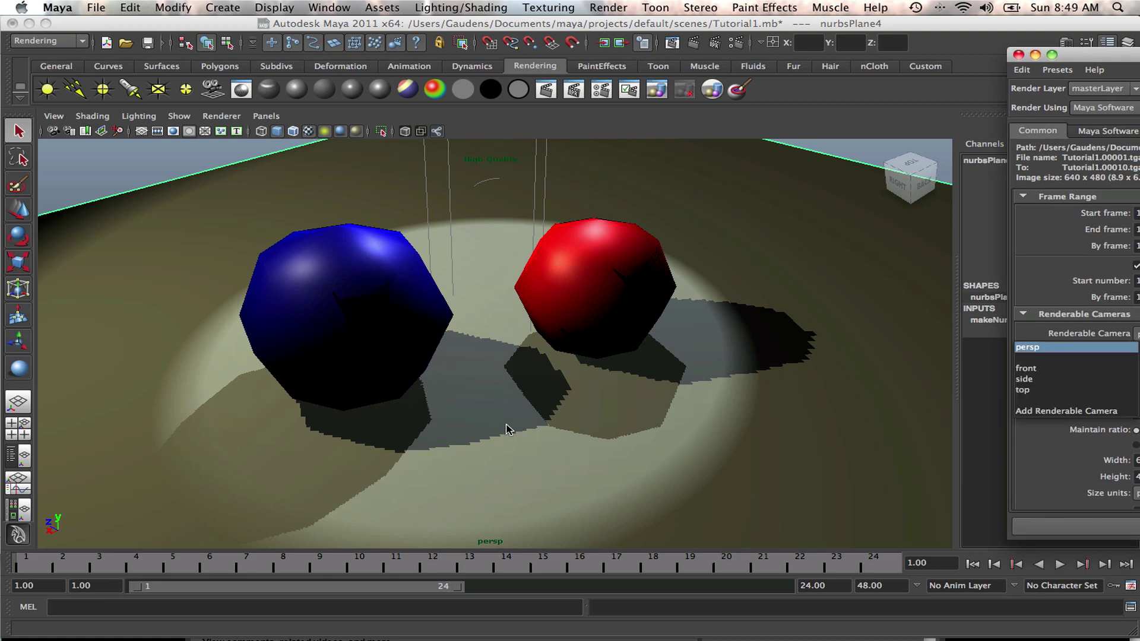
left_click_drag(1117, 56, 918, 7)
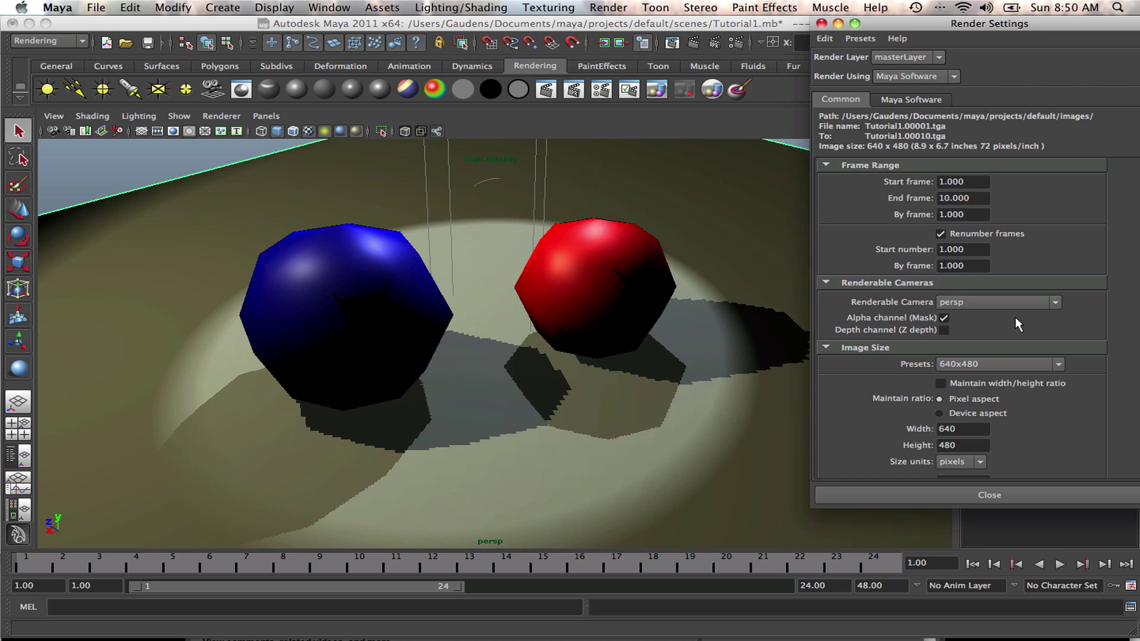
left_click(1056, 304)
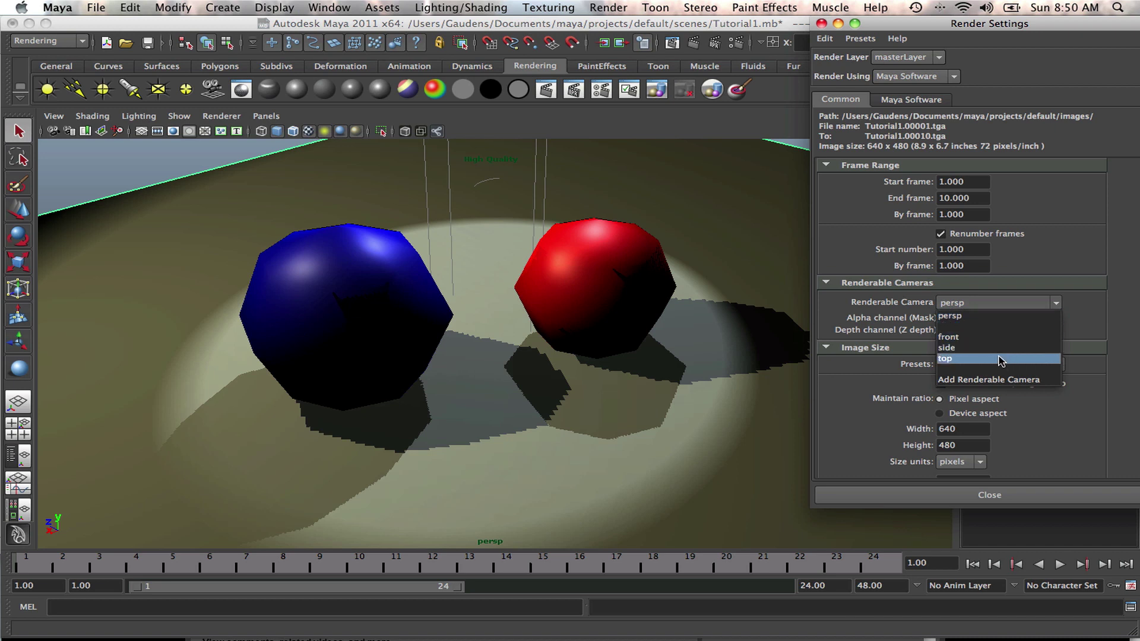
left_click(1011, 320)
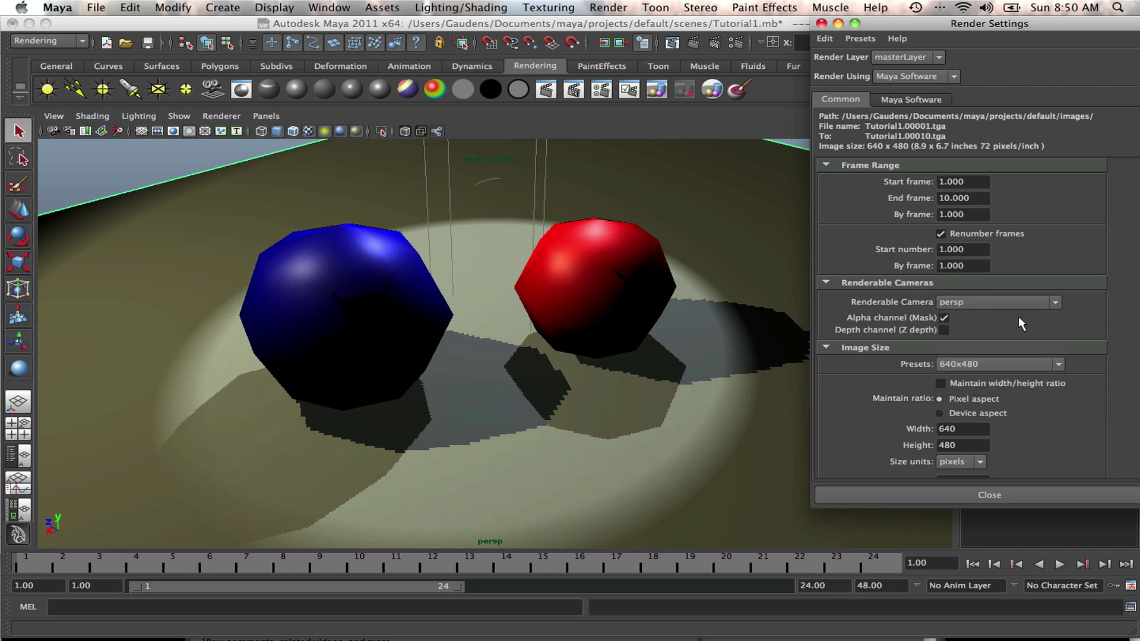
scroll(959, 326, "down", 3)
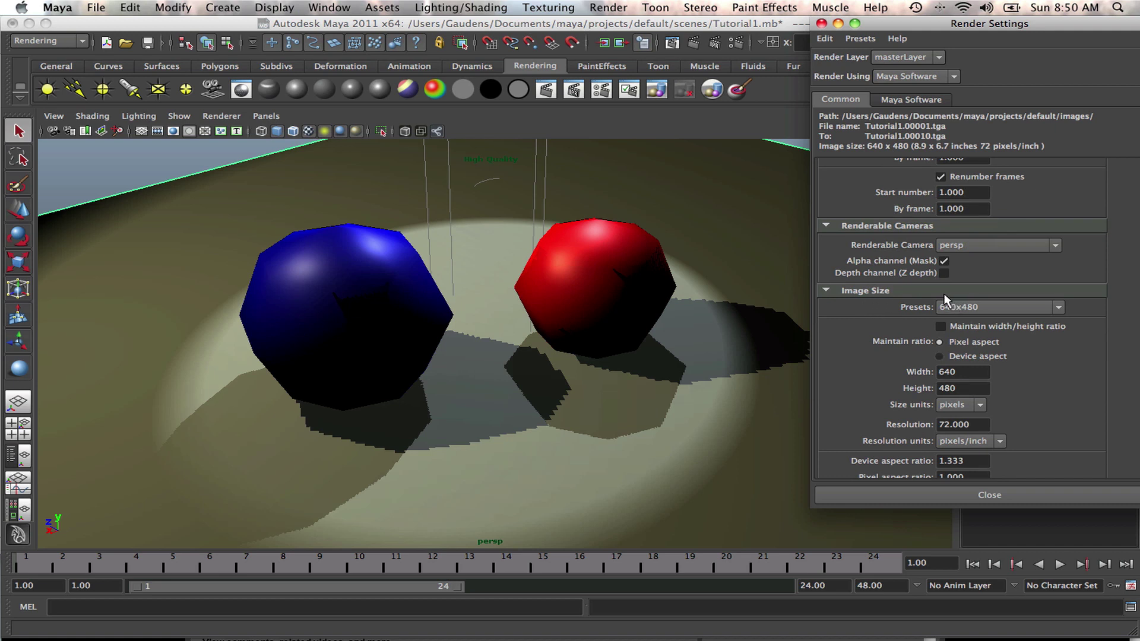
left_click(1059, 306)
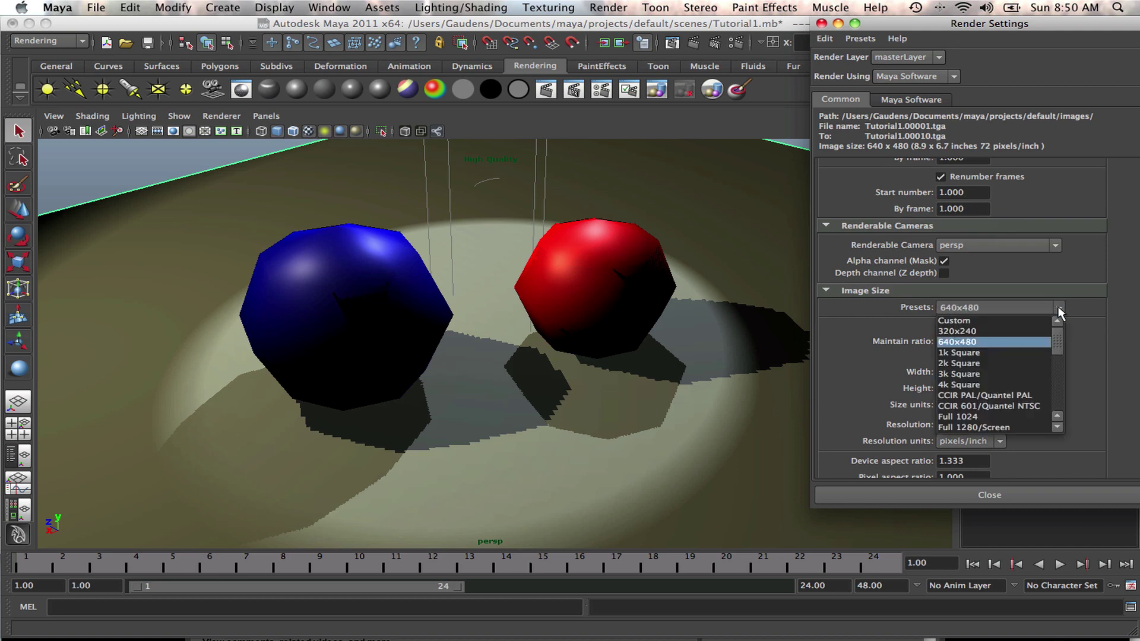
left_click(972, 322)
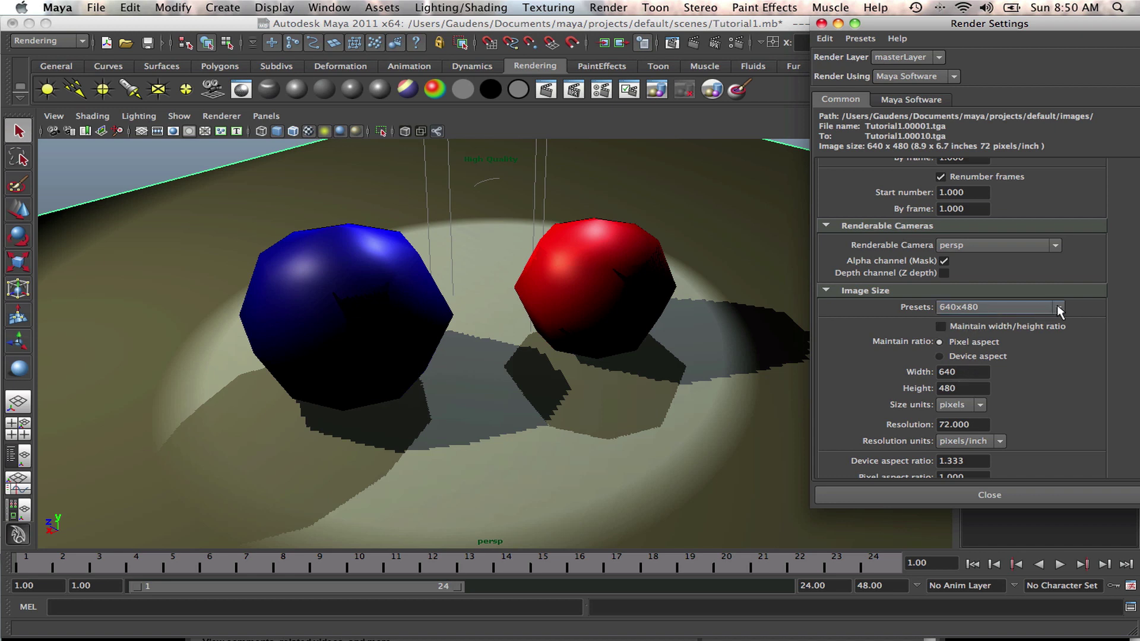
left_click(1057, 305)
left_click(967, 316)
left_click(1059, 307)
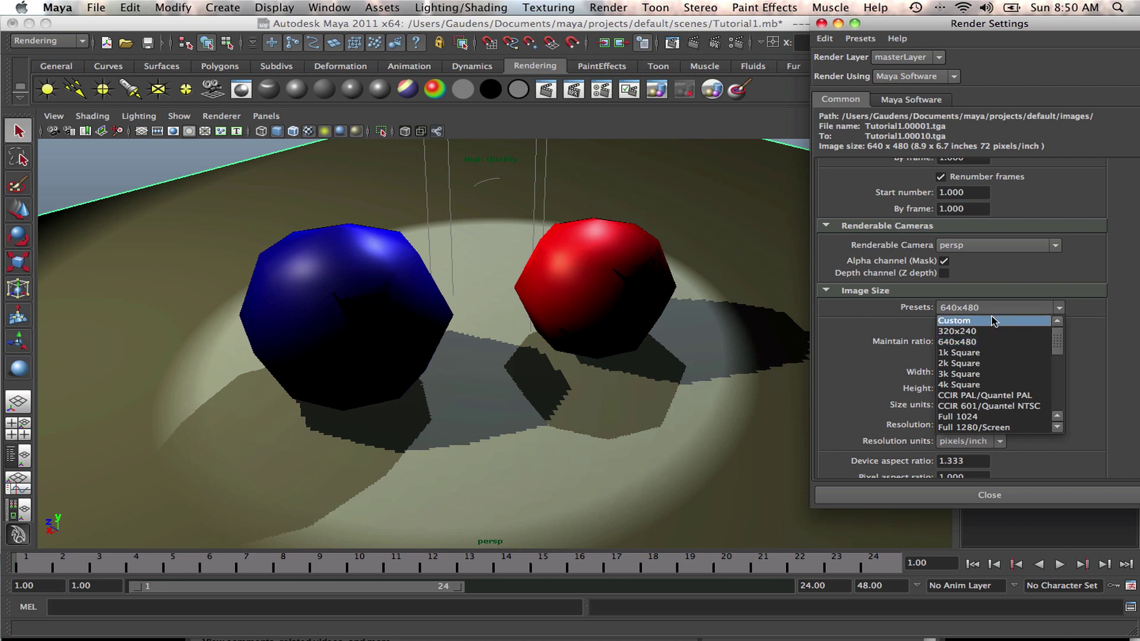
scroll(1021, 371, "down", 3)
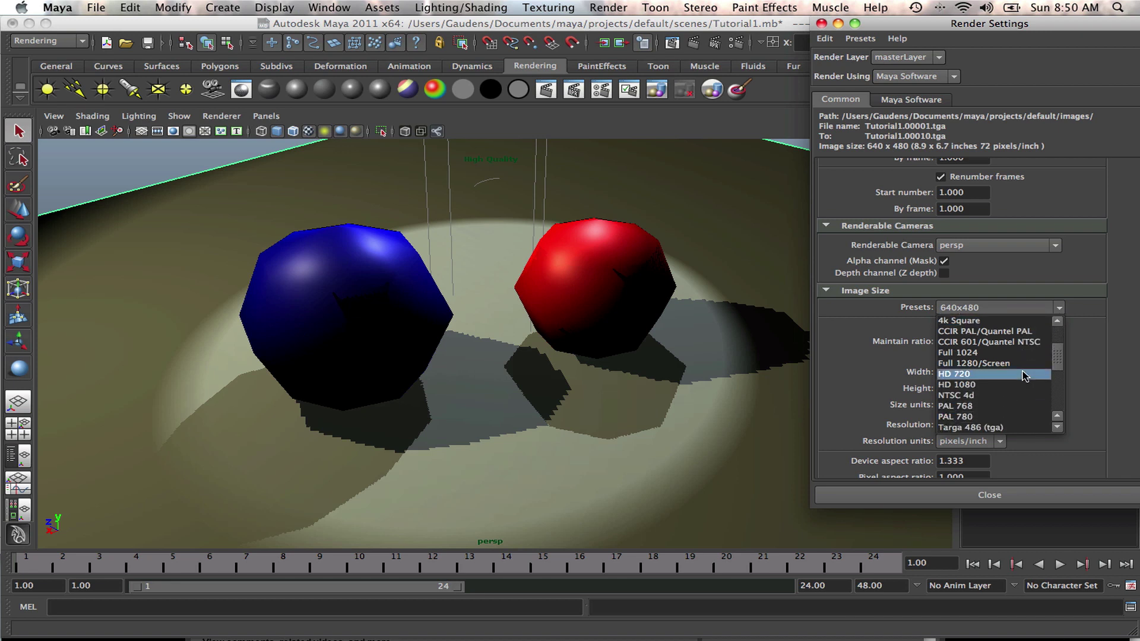
scroll(1023, 375, "down", 1)
scroll(1012, 377, "down", 2)
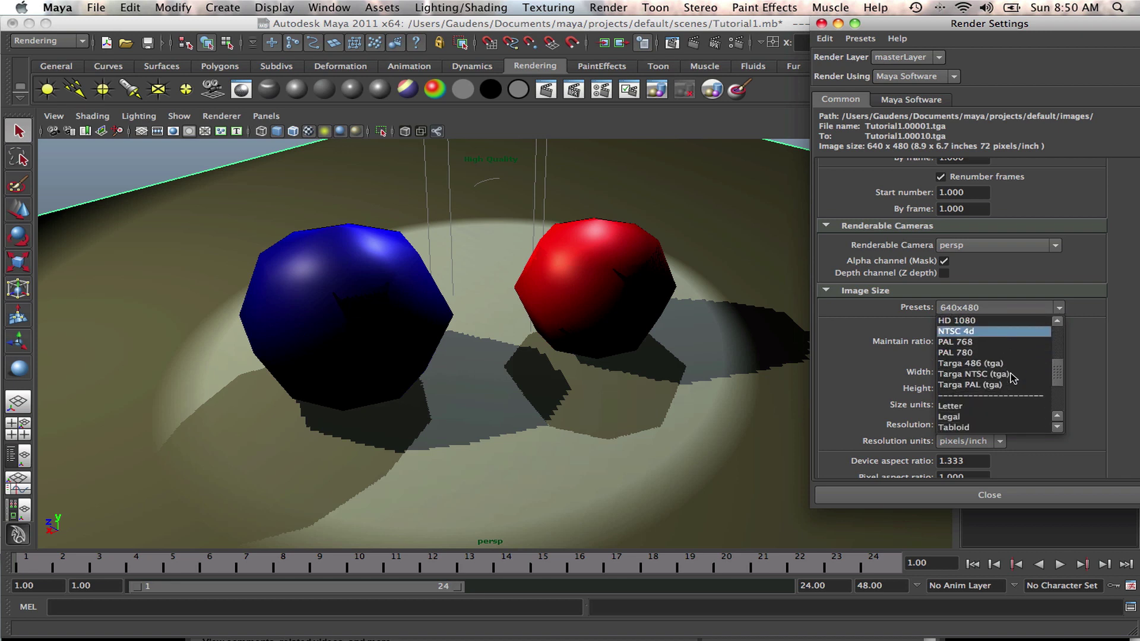
scroll(1012, 378, "down", 5)
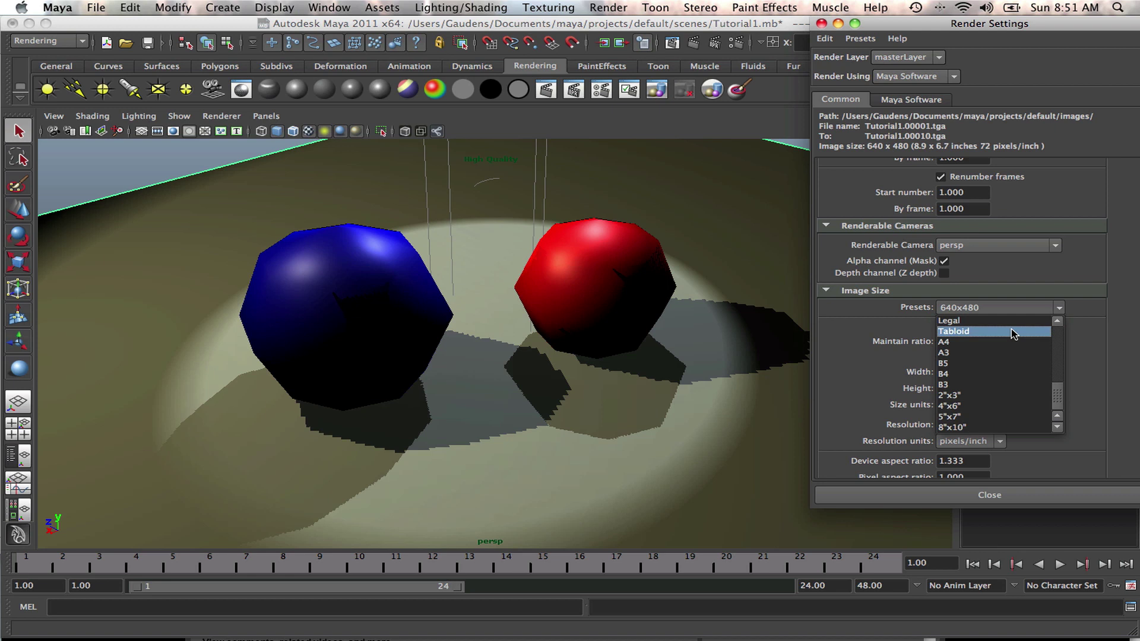
scroll(1012, 333, "up", 6)
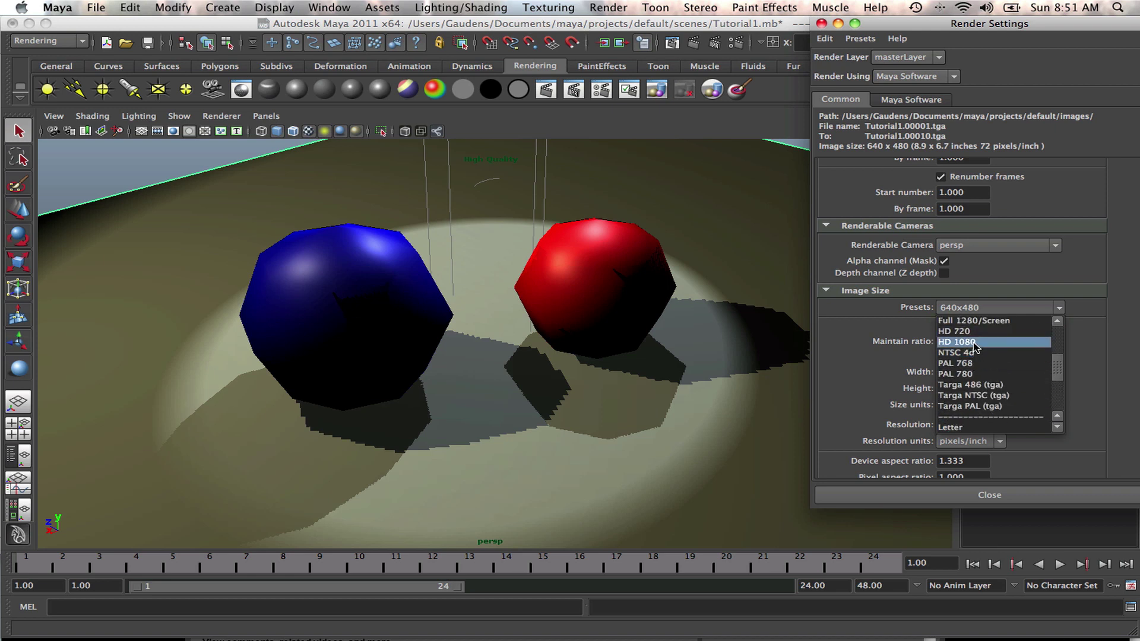
scroll(975, 348, "up", 1)
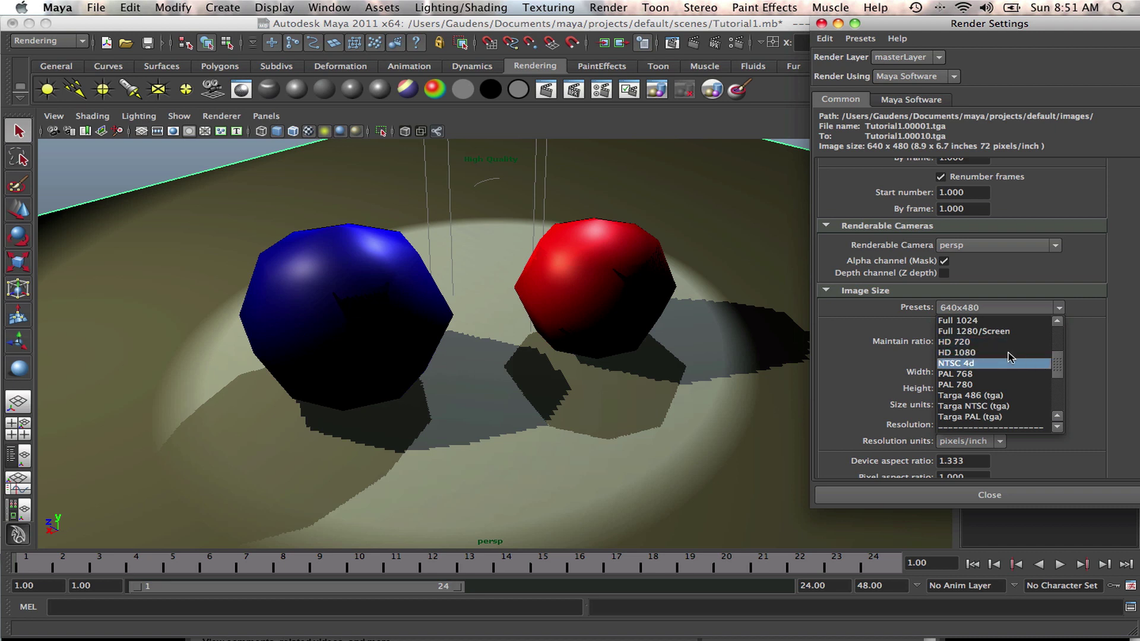
left_click(865, 327)
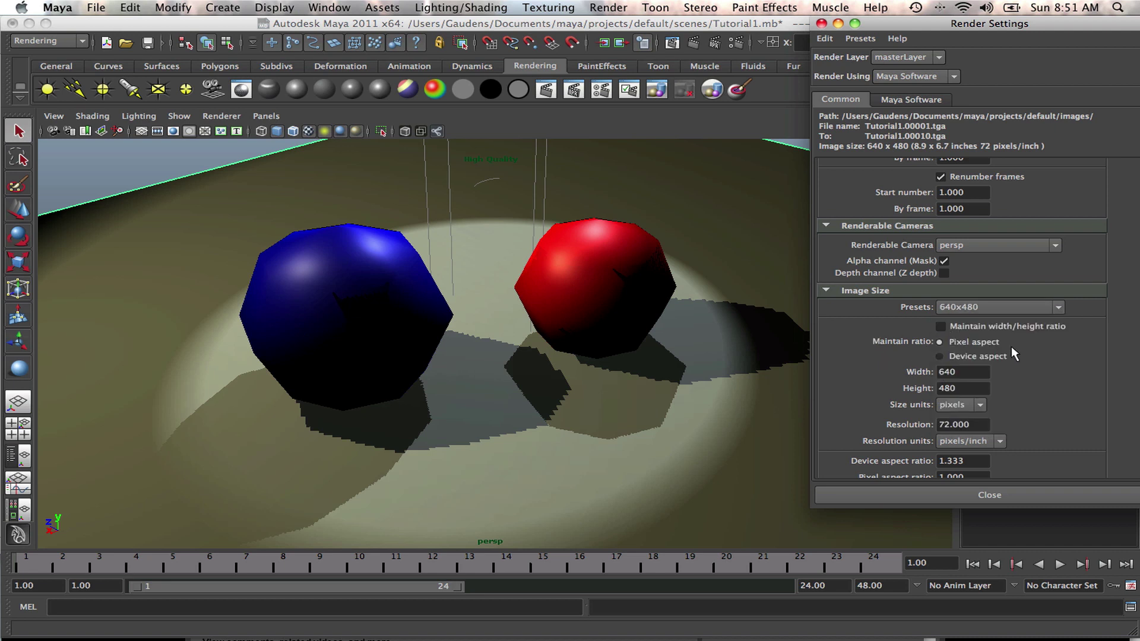
Keep resolution units at pixels/inch and expand Render Options to reveal Enable Default Light.
scroll(1019, 355, "down", 1)
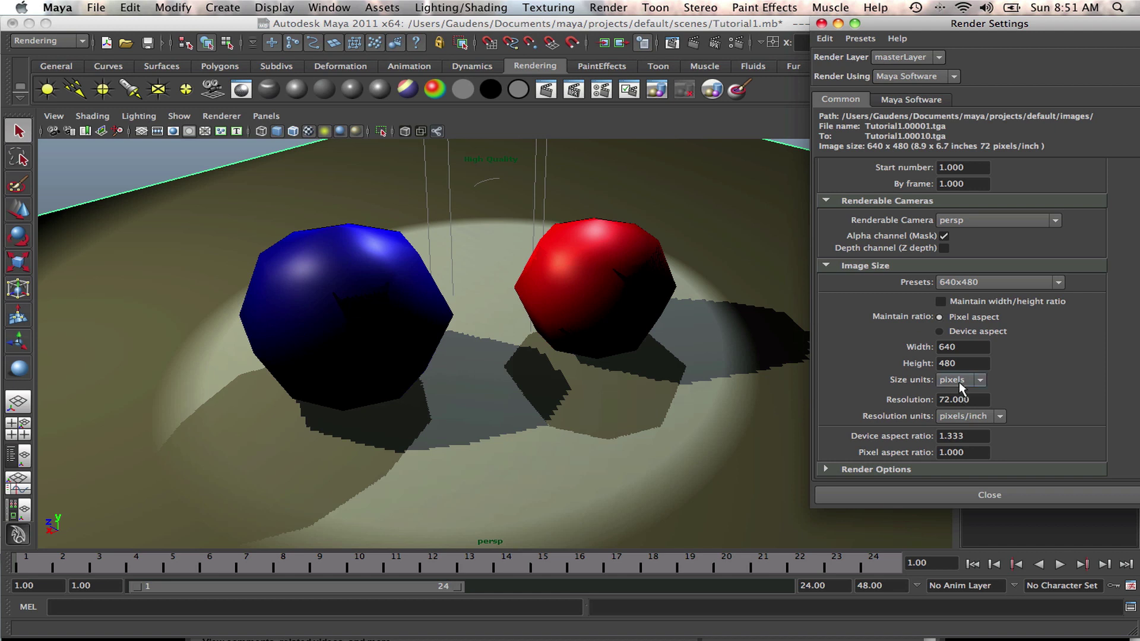
left_click(999, 416)
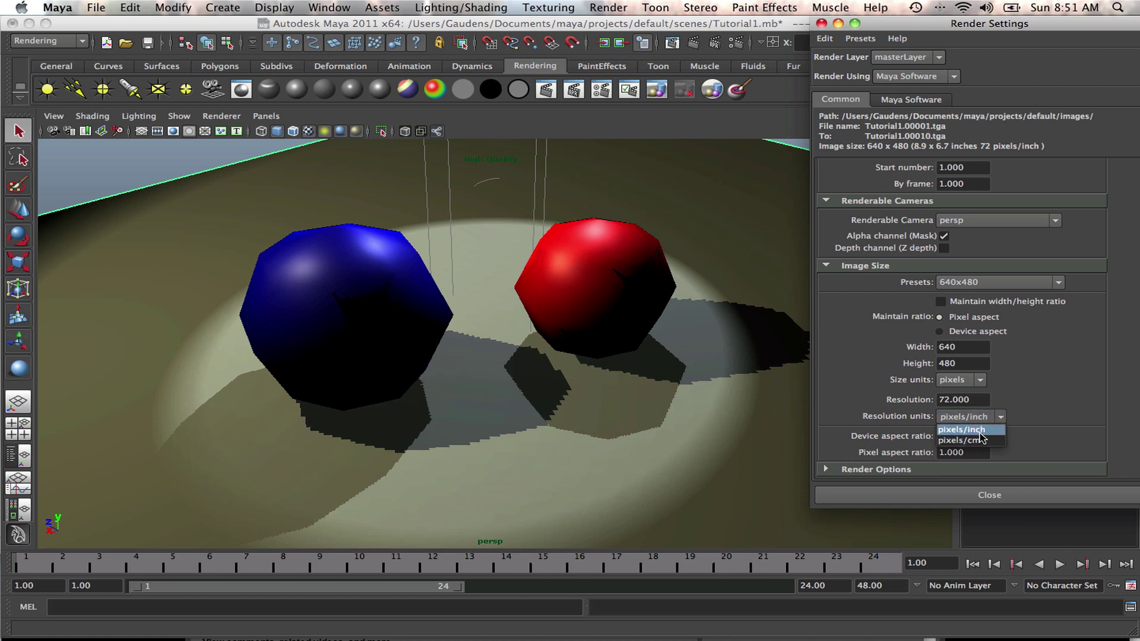
left_click(1032, 404)
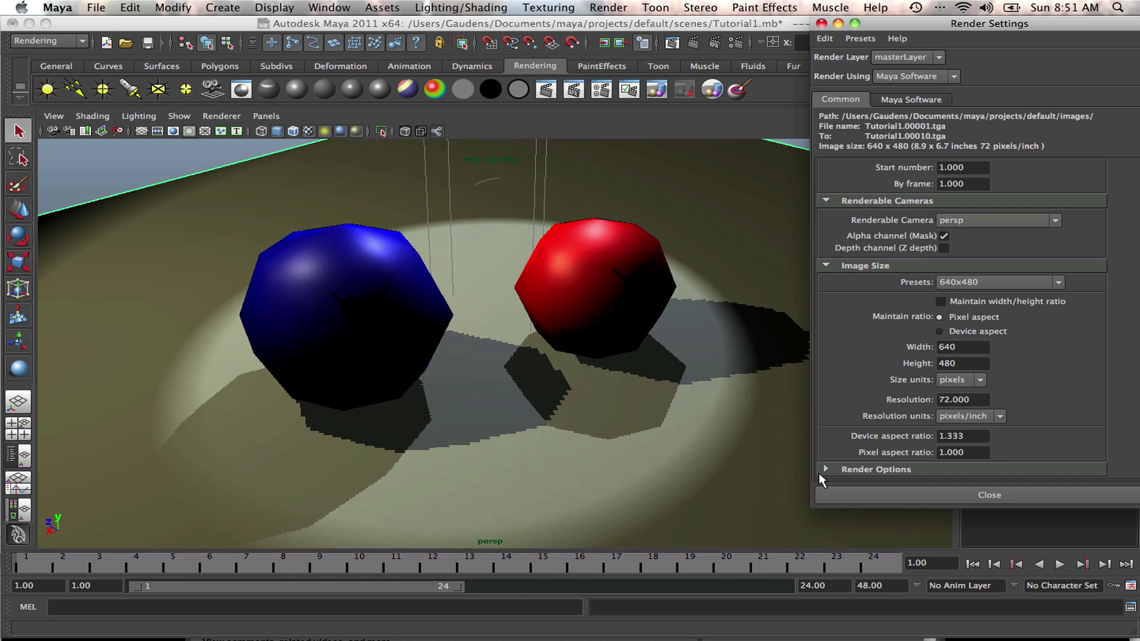
left_click(824, 468)
scroll(900, 444, "down", 4)
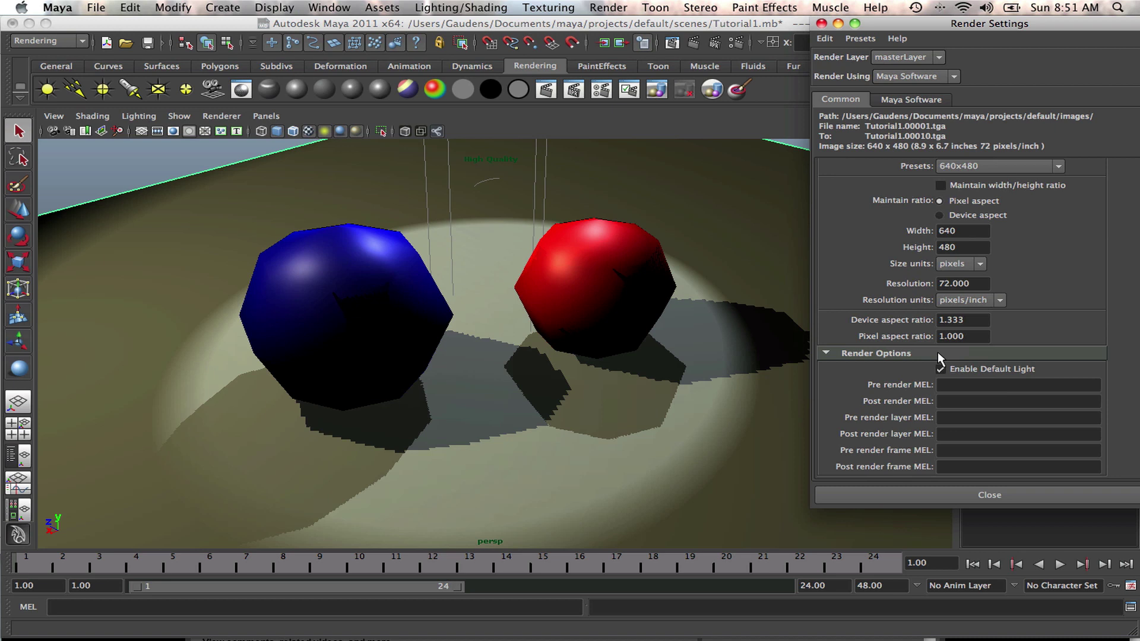
Show the Maya Software tab with Preview quality anti-aliasing and Low edge anti-aliasing.
left_click(940, 101)
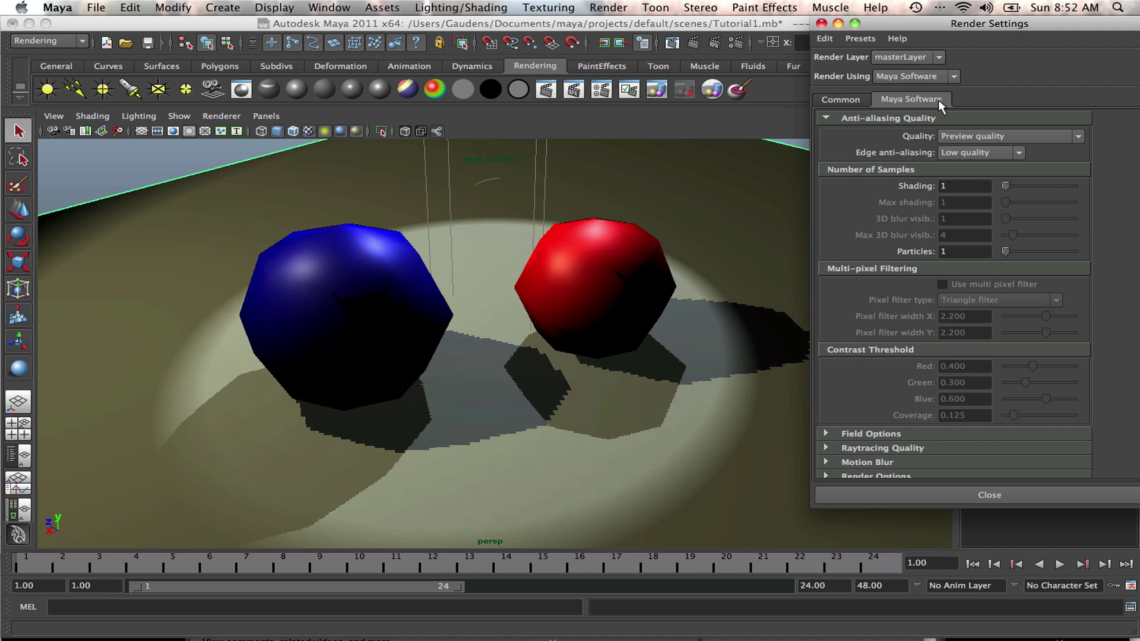
left_click(847, 98)
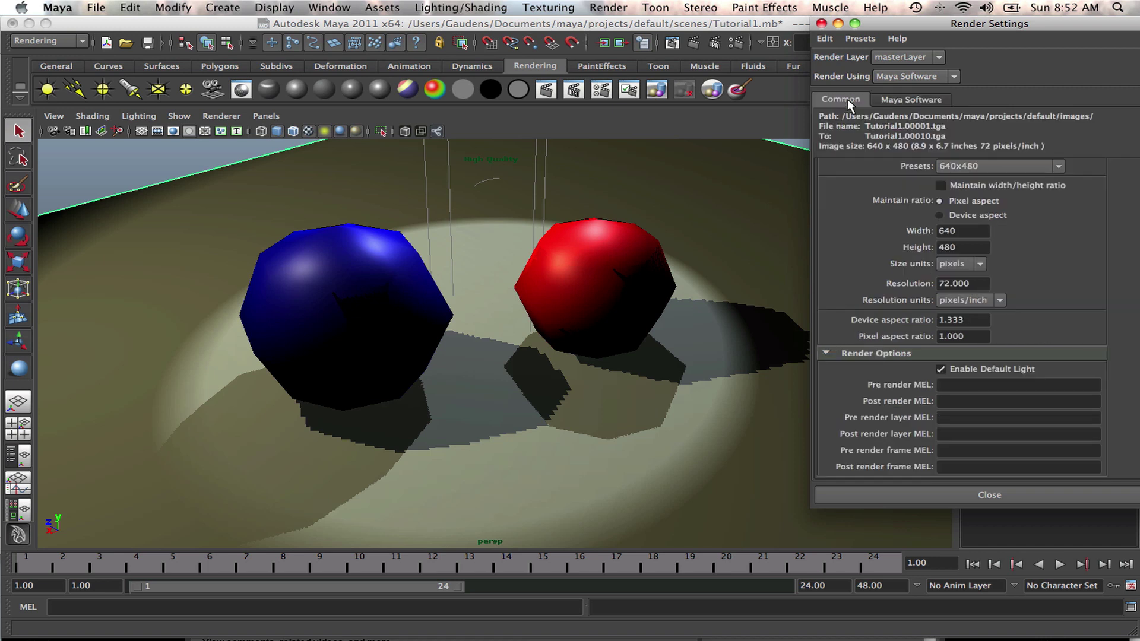
left_click(939, 98)
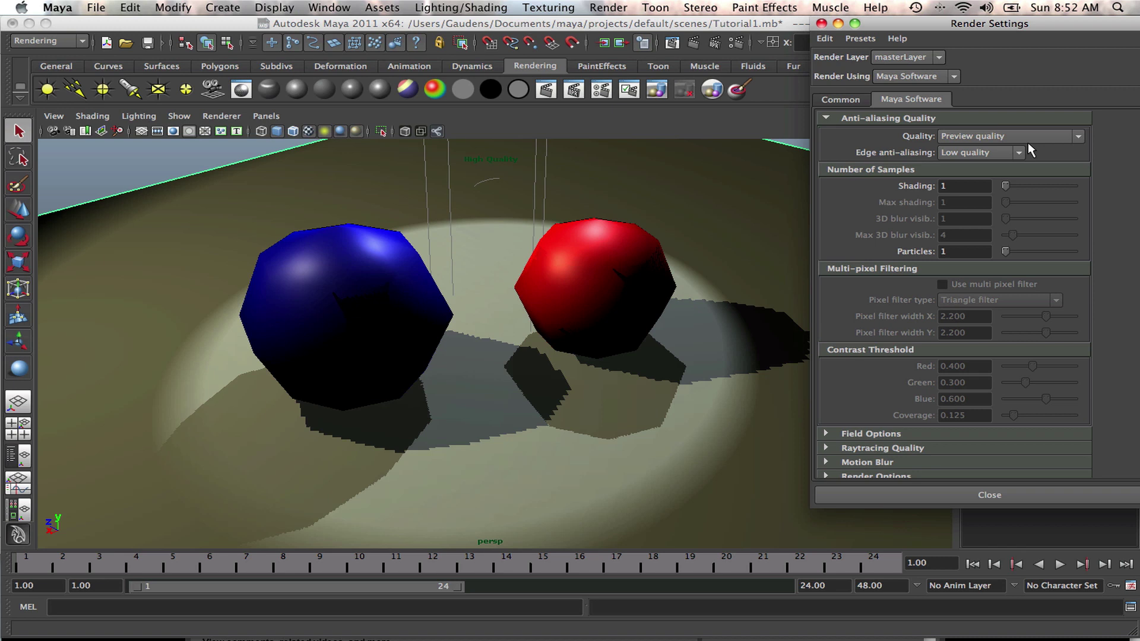
Try Production quality anti-aliasing, then settle on the Preview quality preset.
left_click(1079, 136)
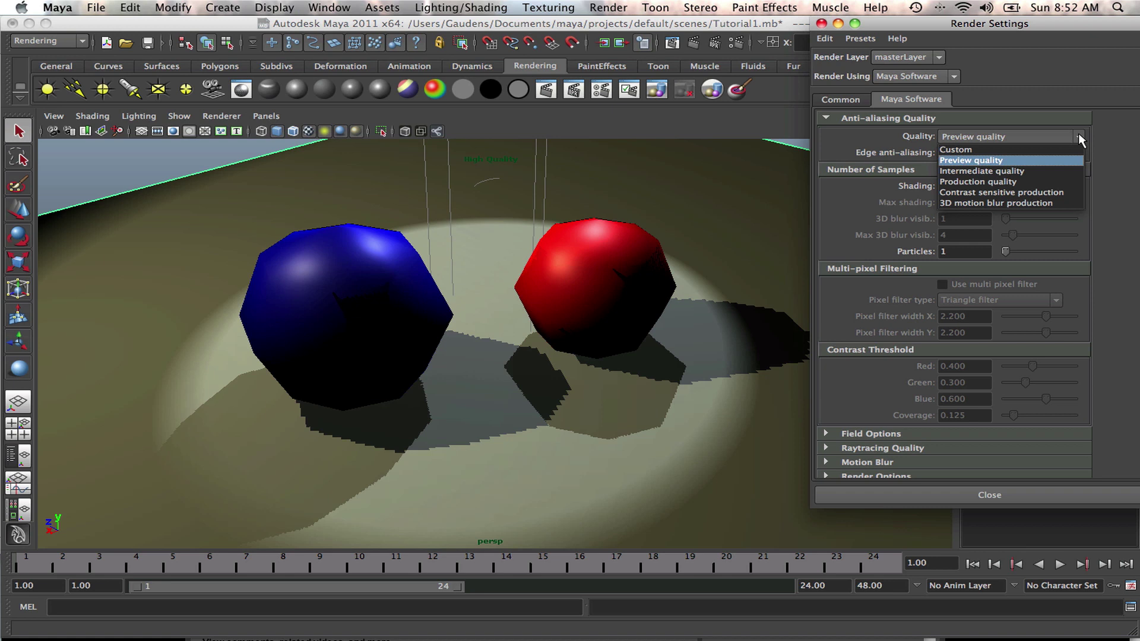
left_click(1072, 182)
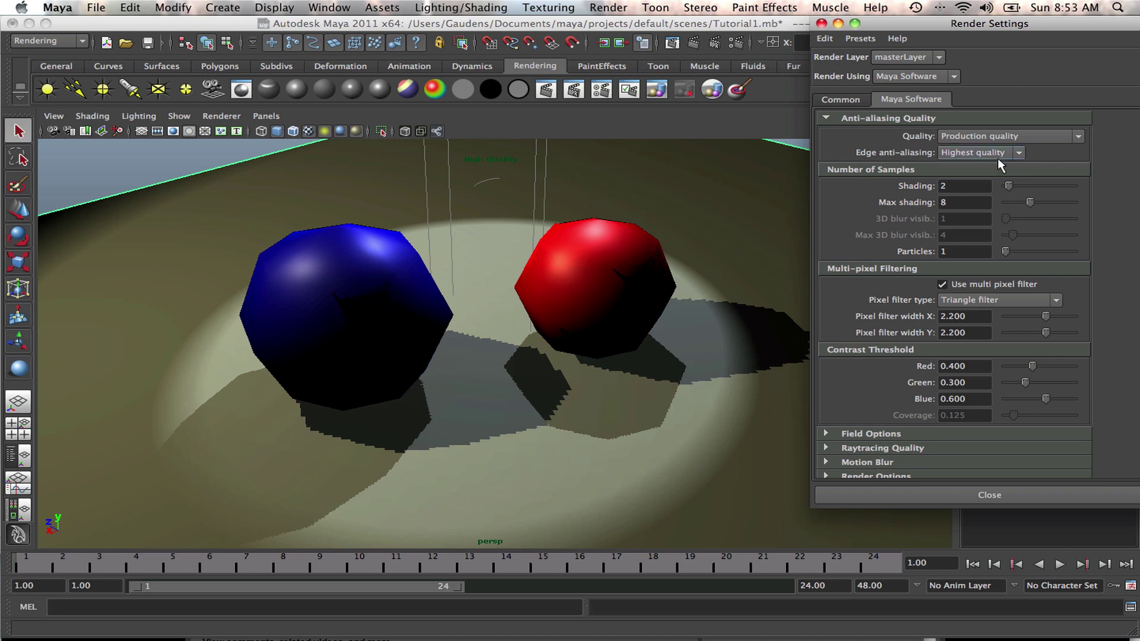
left_click(1074, 134)
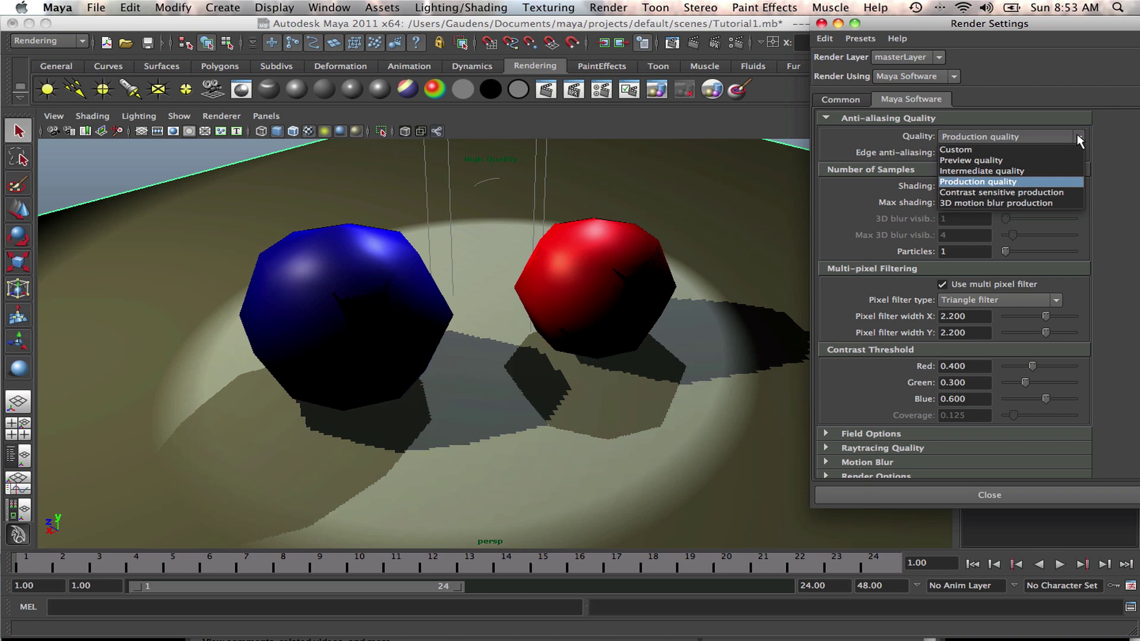
left_click(1005, 183)
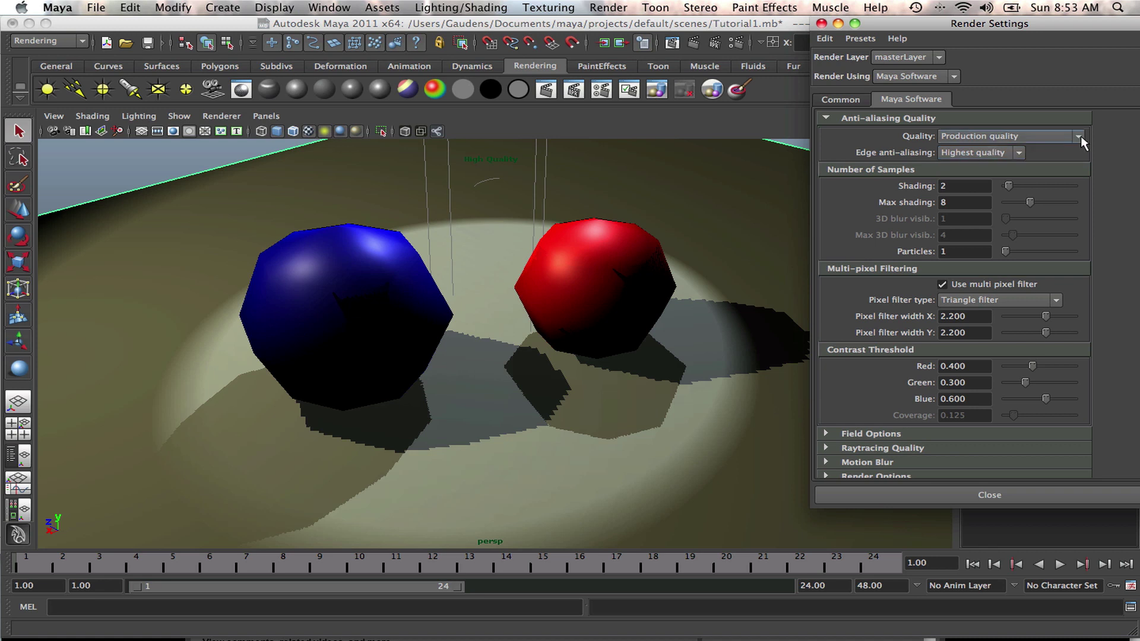
left_click(1081, 137)
left_click(998, 159)
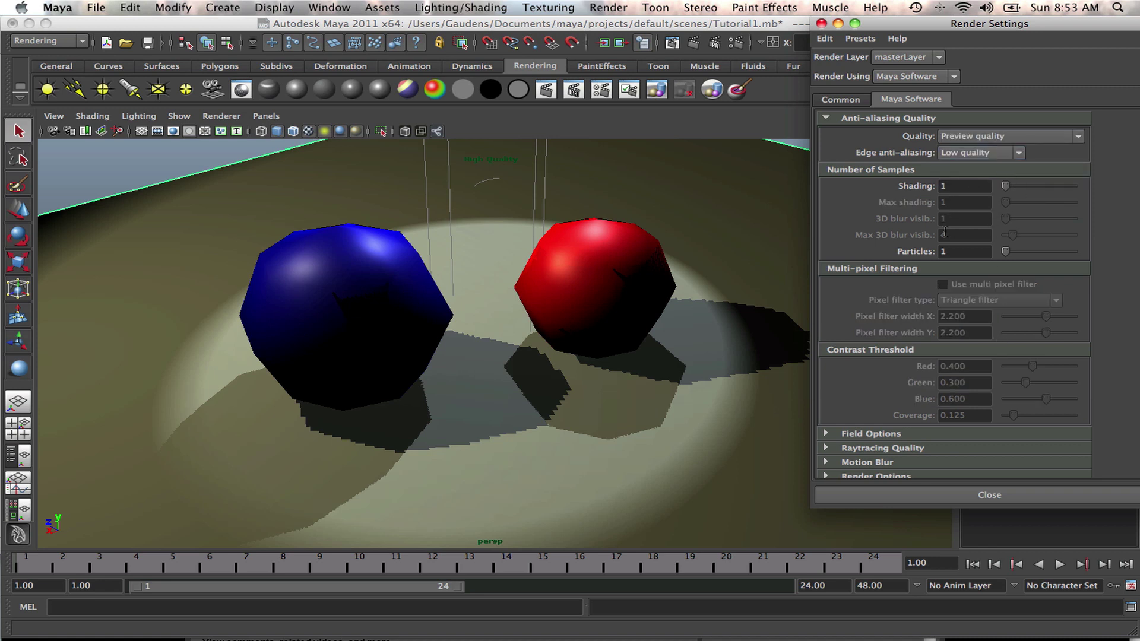
Expand Field Options and Raytracing Quality, showing Reflections 1, Refractions 6 and Shadows 2.
scroll(957, 297, "down", 2)
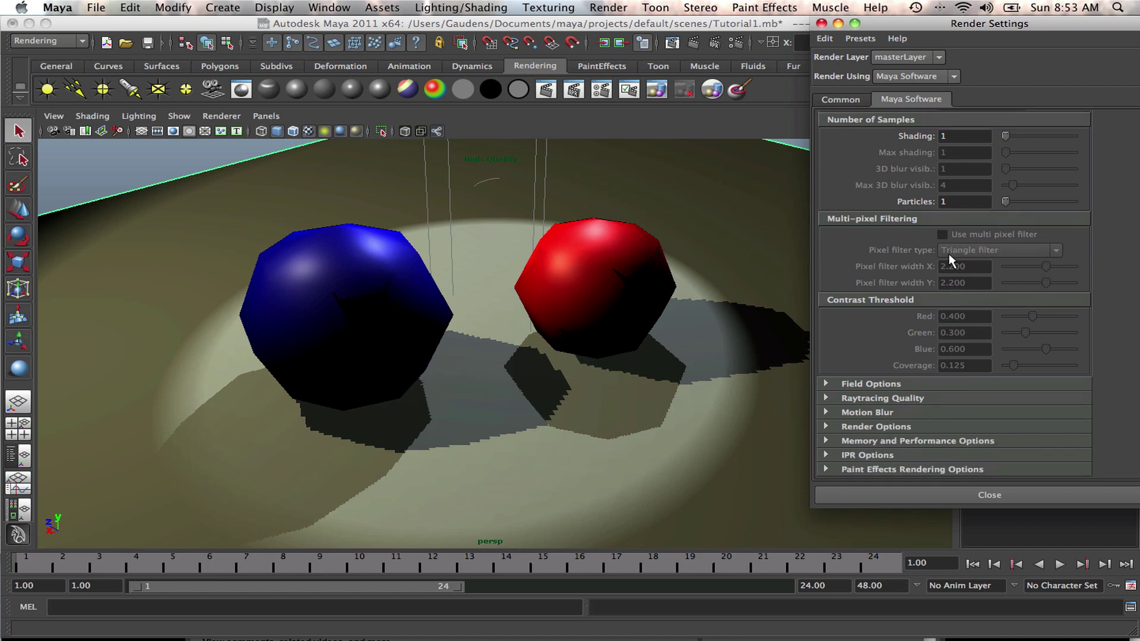
left_click(825, 384)
scroll(872, 377, "down", 3)
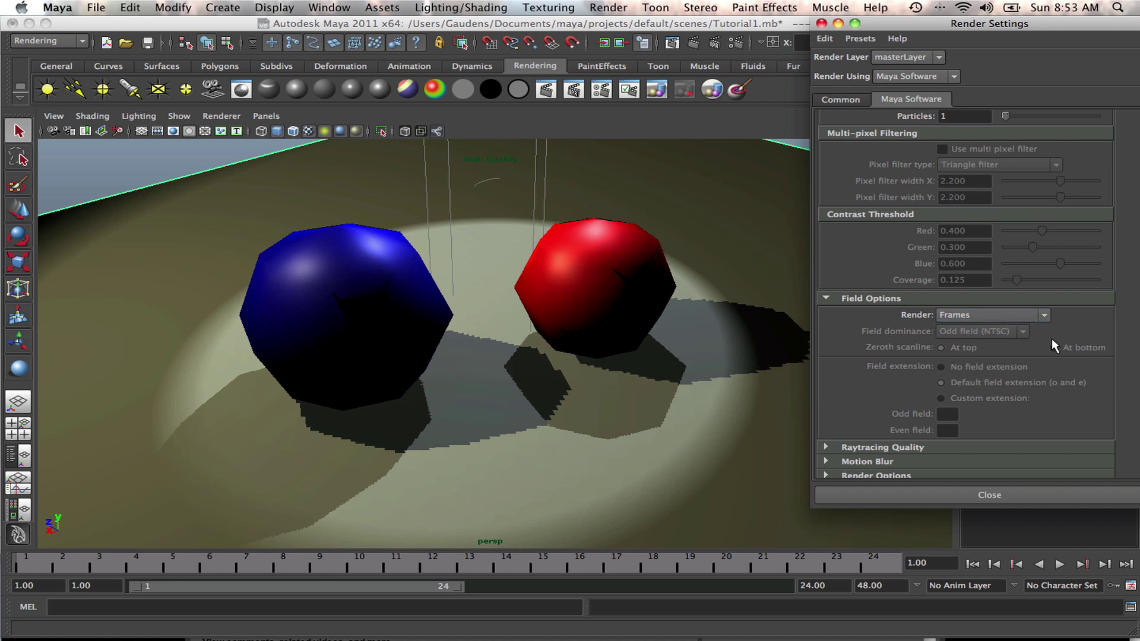
scroll(1010, 332, "down", 3)
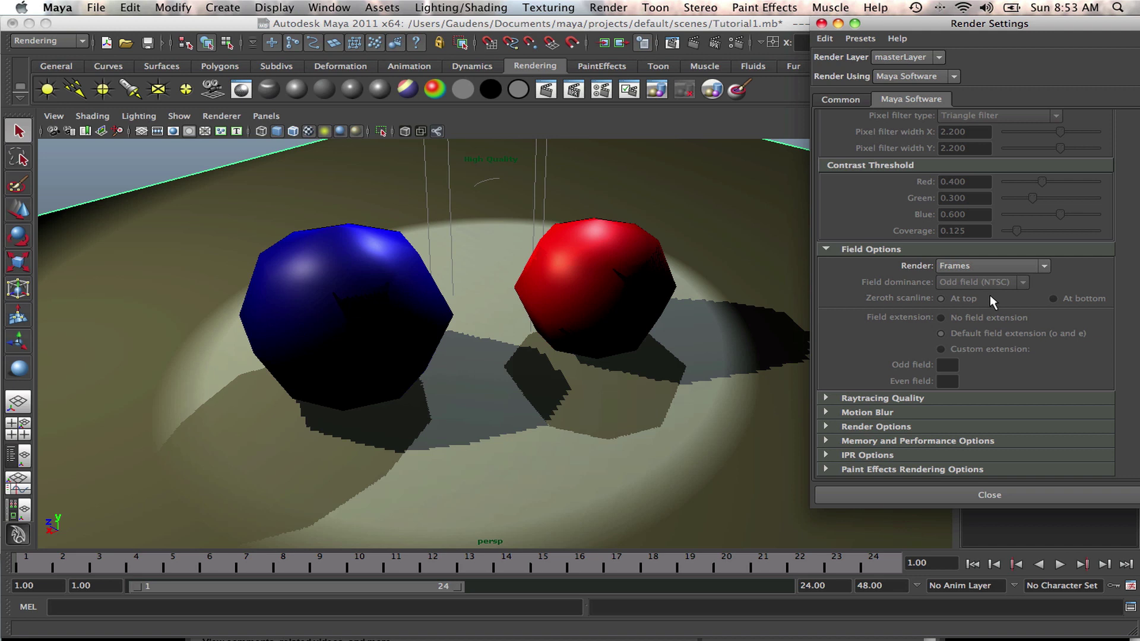
left_click(825, 397)
scroll(874, 383, "down", 5)
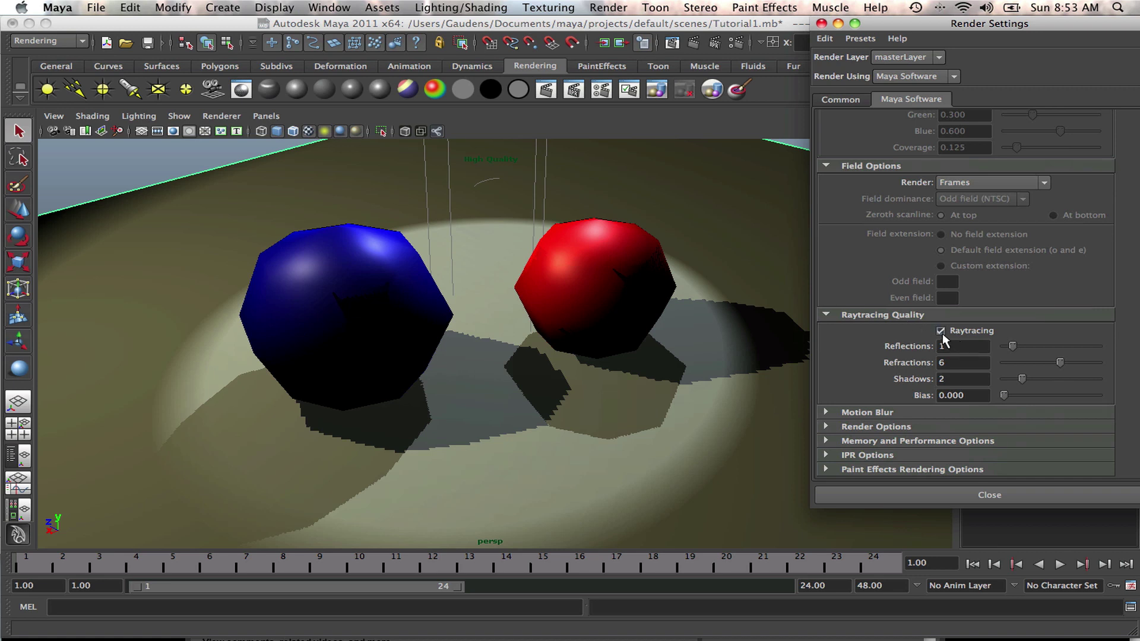
Disable raytracing, render two test frames of the blue and red spheres, then close Render View.
left_click(941, 331)
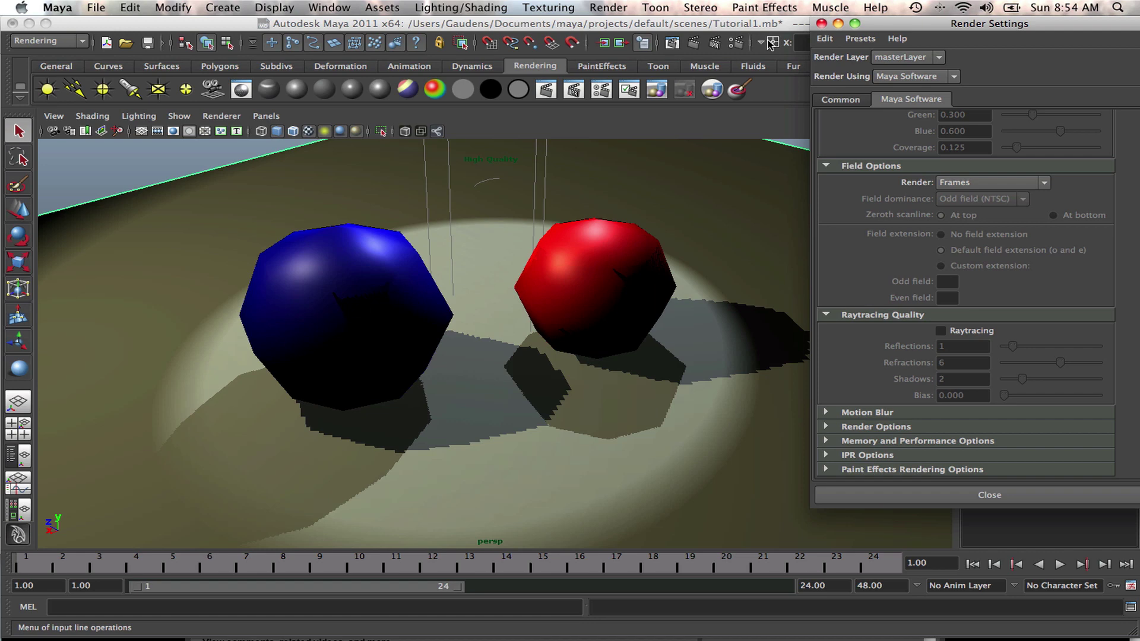
left_click(695, 45)
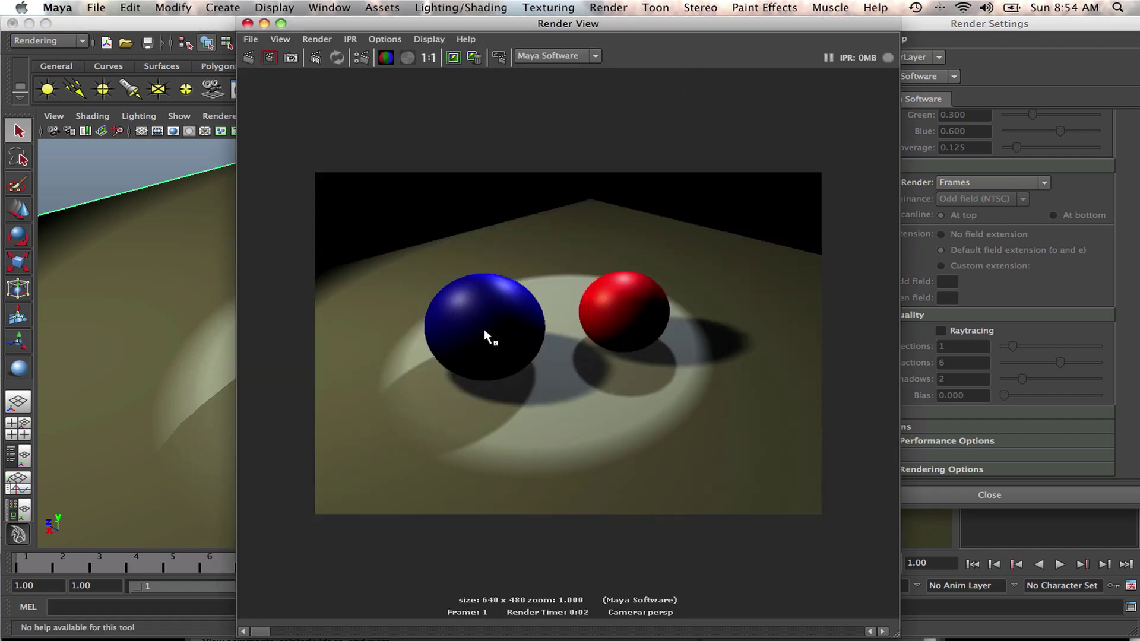
left_click(265, 23)
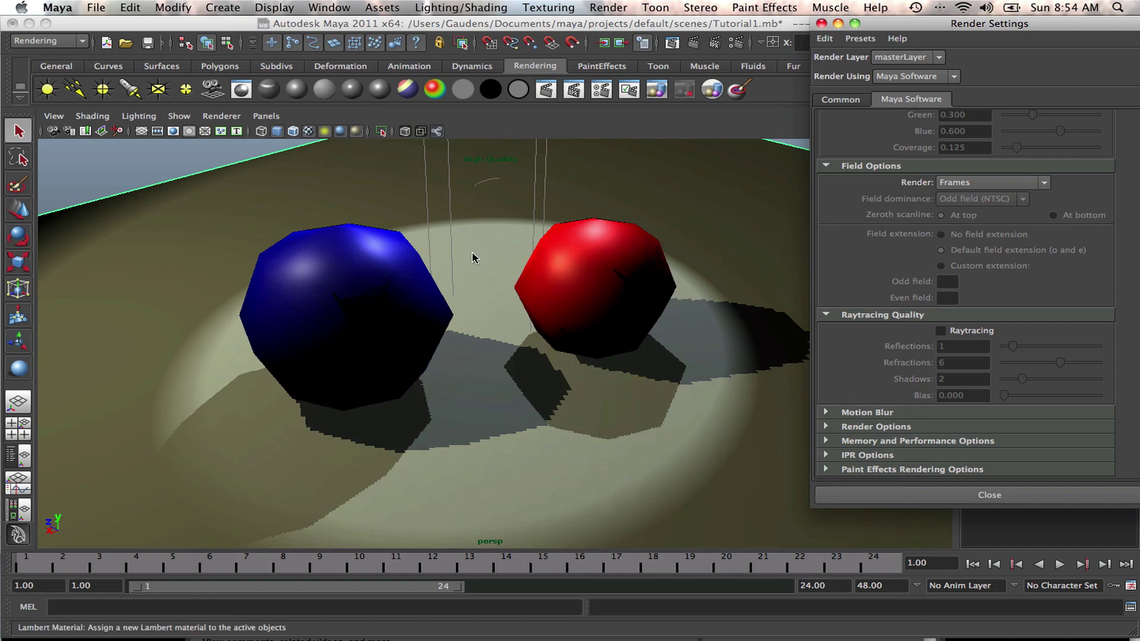
scroll(472, 258, "up", 2)
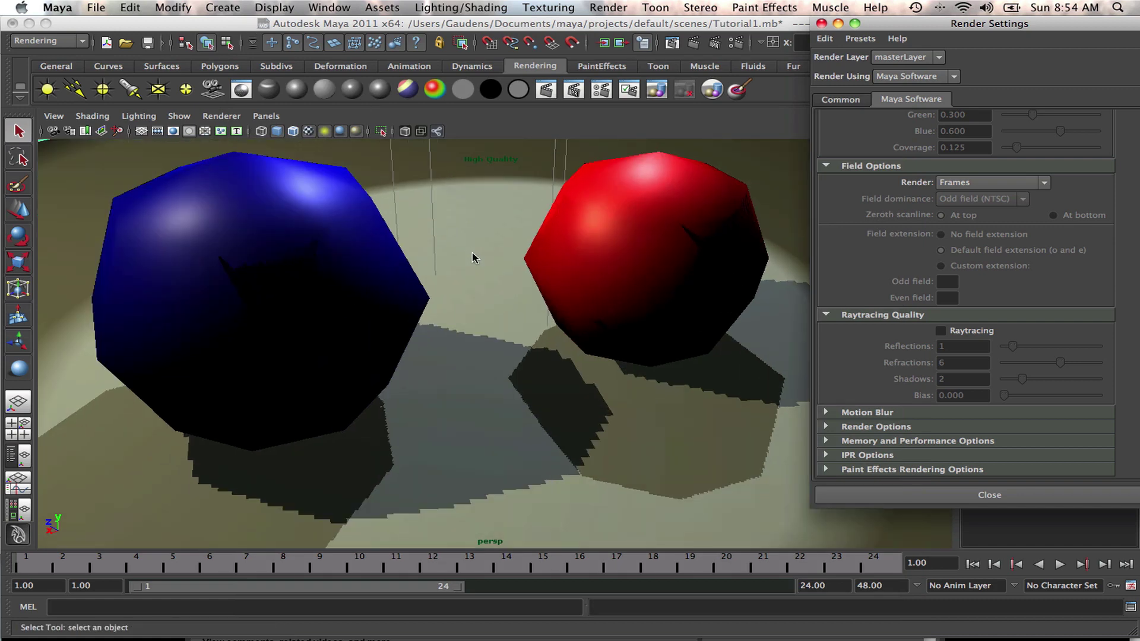
left_click(694, 43)
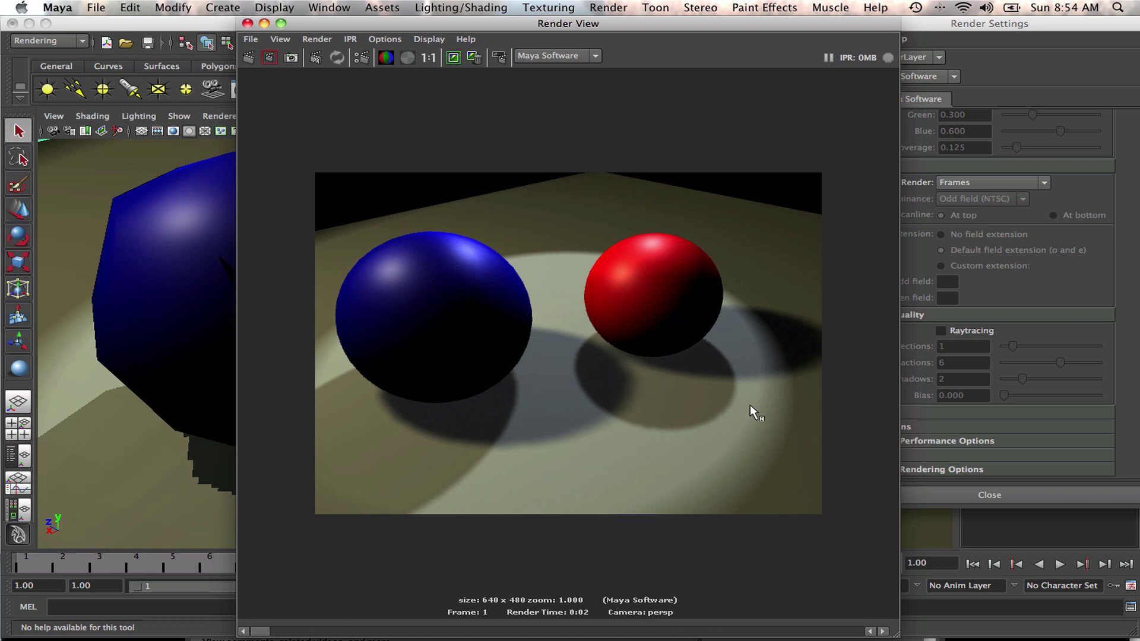
left_click_drag(367, 24, 280, 24)
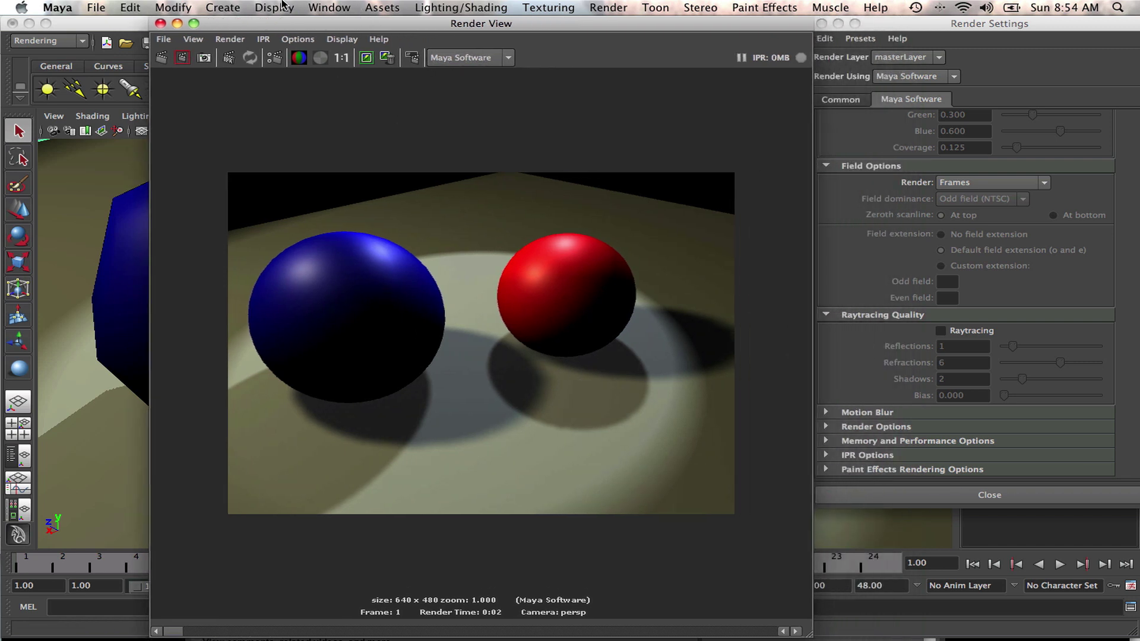
left_click(159, 23)
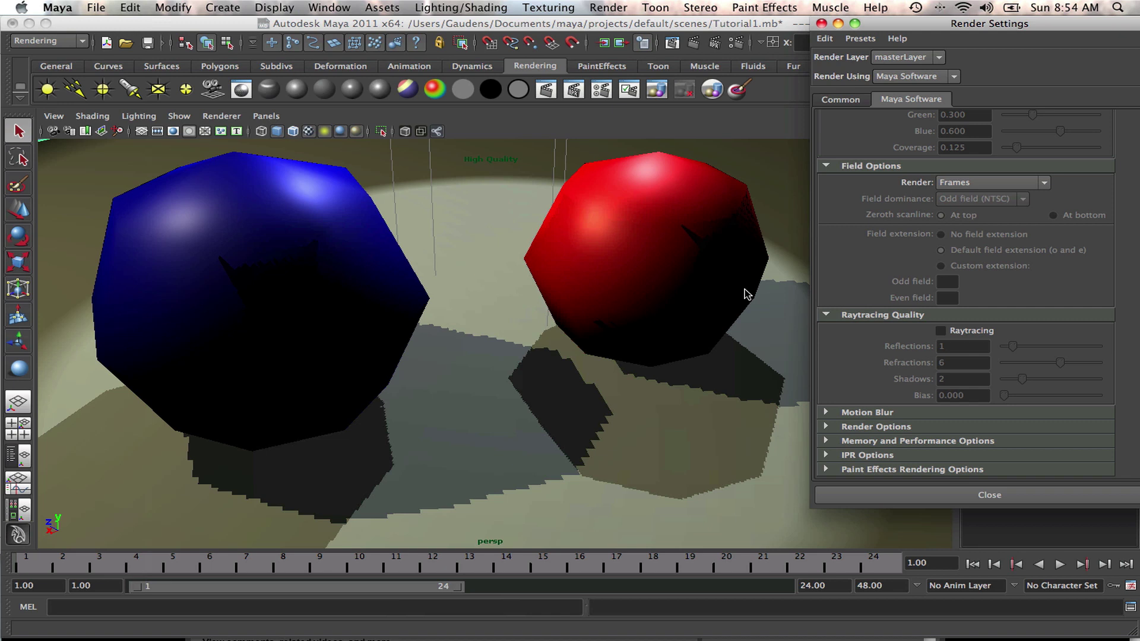
Re-enable raytracing, render a frame with reflective blue and red spheres, then close Render View.
left_click(941, 330)
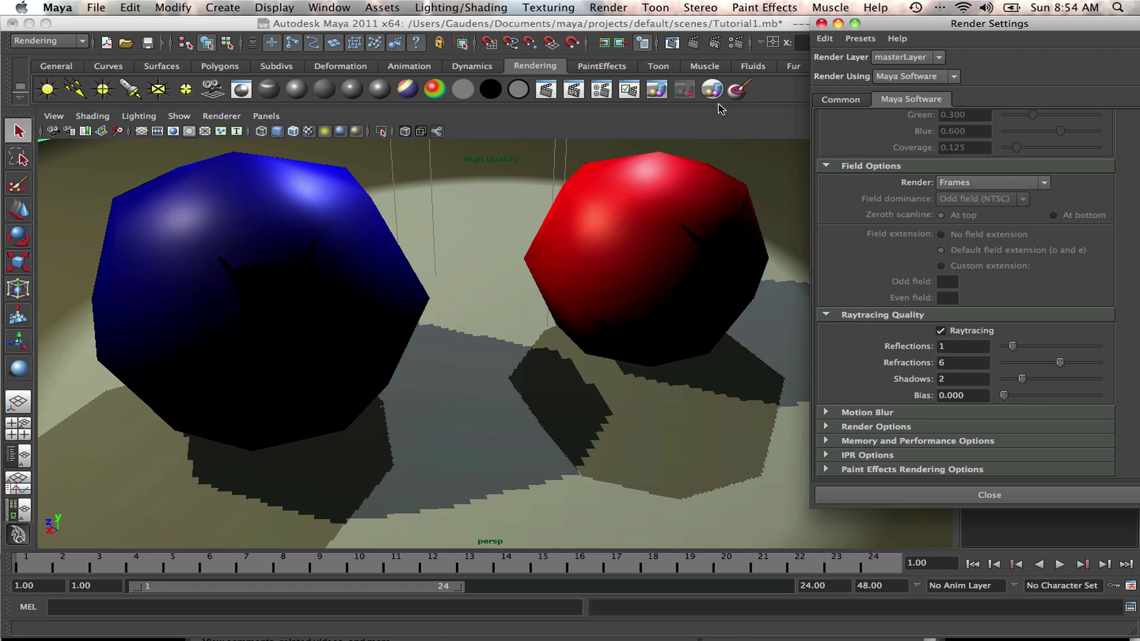
left_click(692, 45)
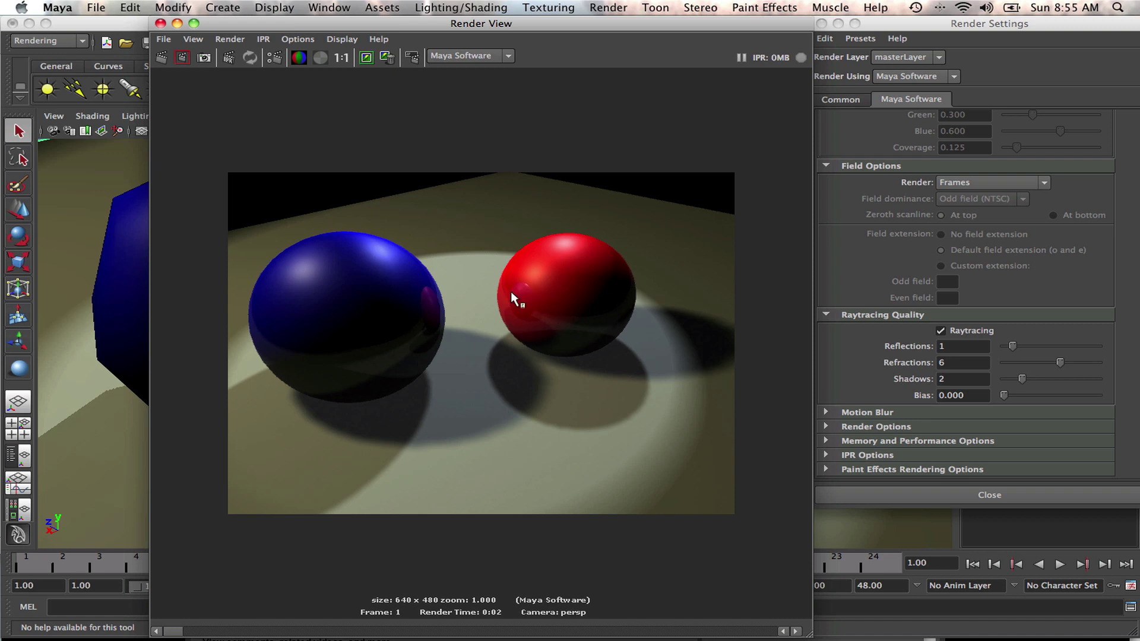
left_click(160, 23)
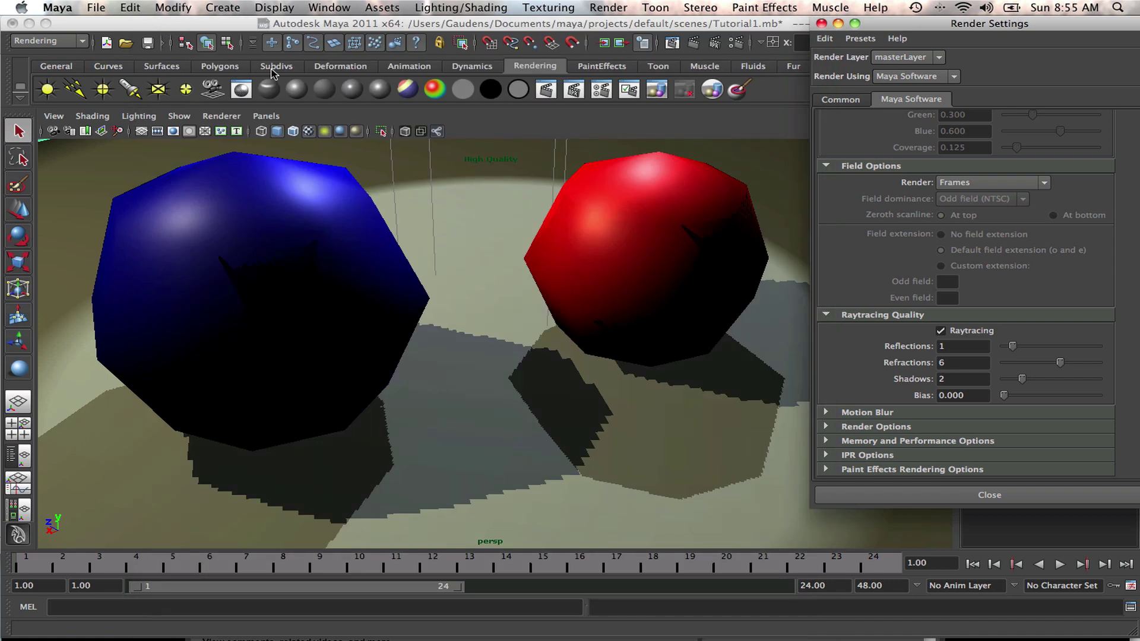
Review the Maya Software tab's Motion Blur, Render Options and Memory and Performance Options sections.
left_click(826, 412)
scroll(951, 410, "down", 3)
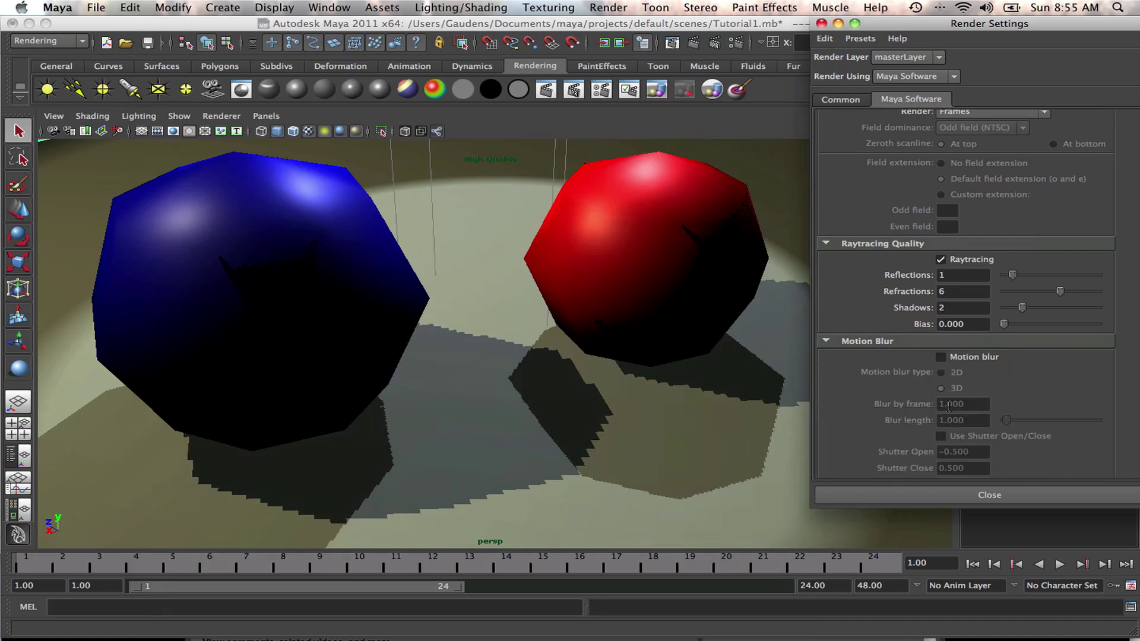
scroll(950, 405, "down", 5)
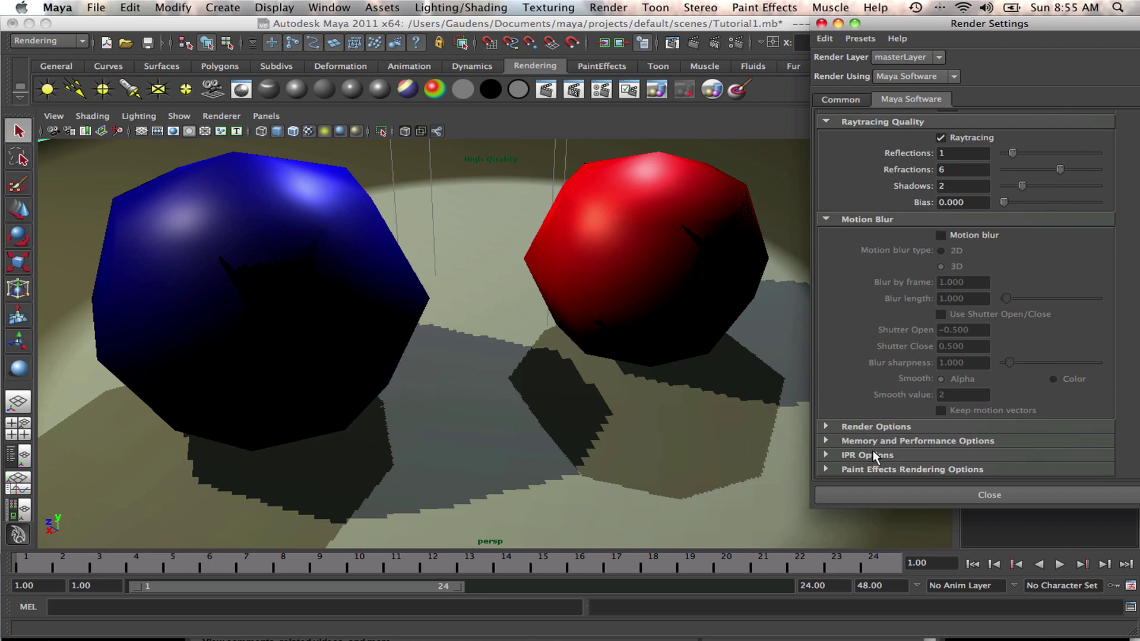
left_click(825, 426)
scroll(876, 423, "down", 5)
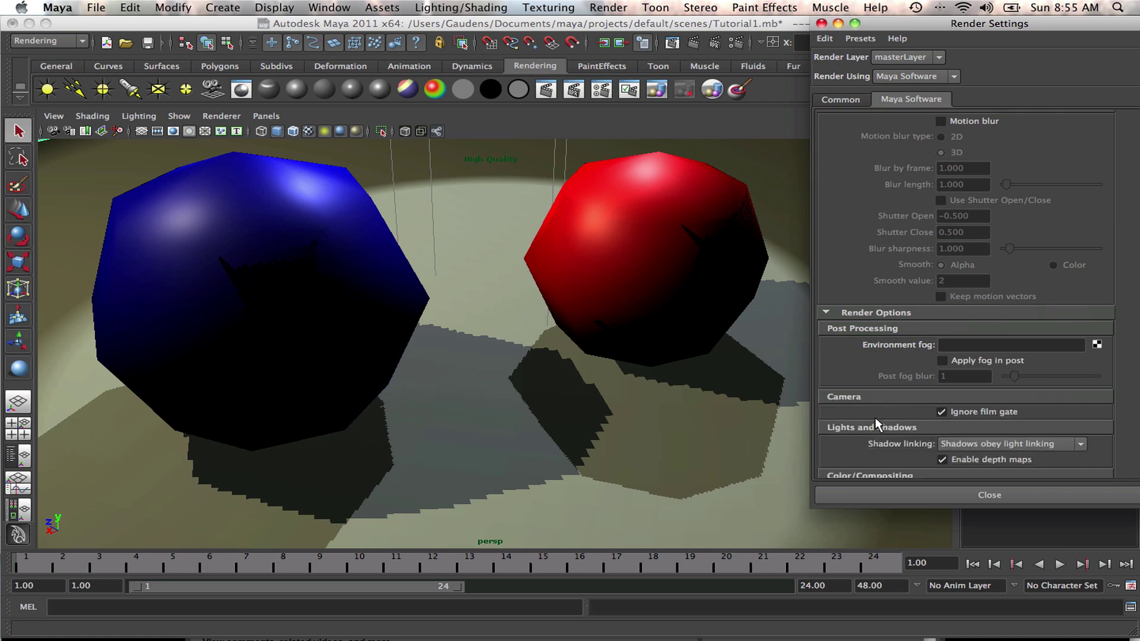
scroll(892, 404, "down", 5)
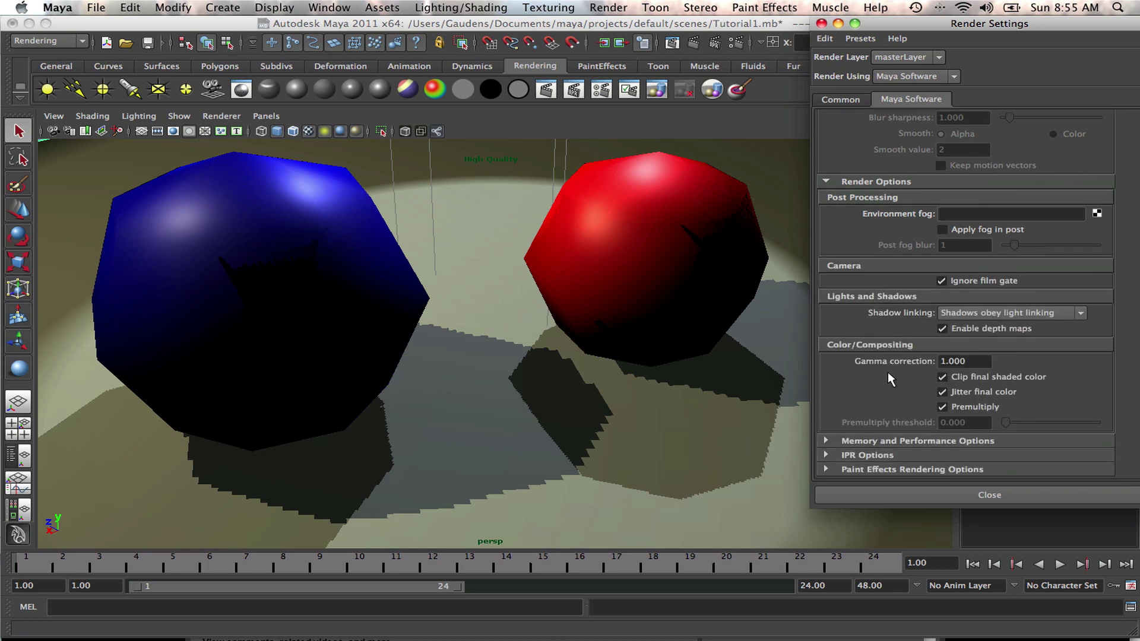
left_click(825, 440)
scroll(871, 440, "down", 7)
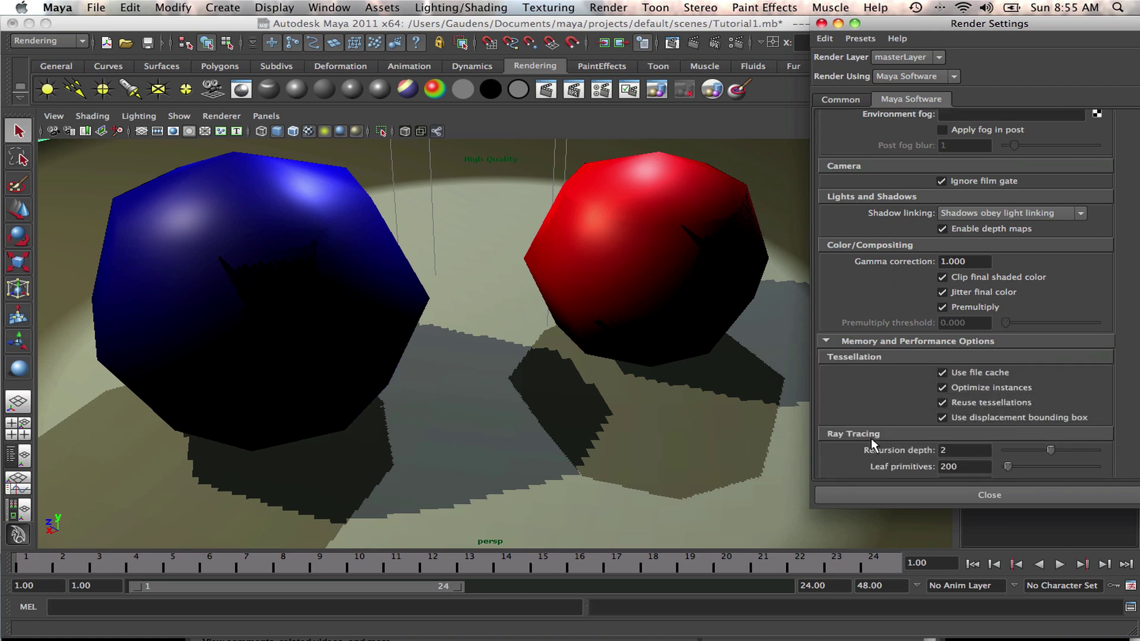
scroll(871, 438, "down", 1)
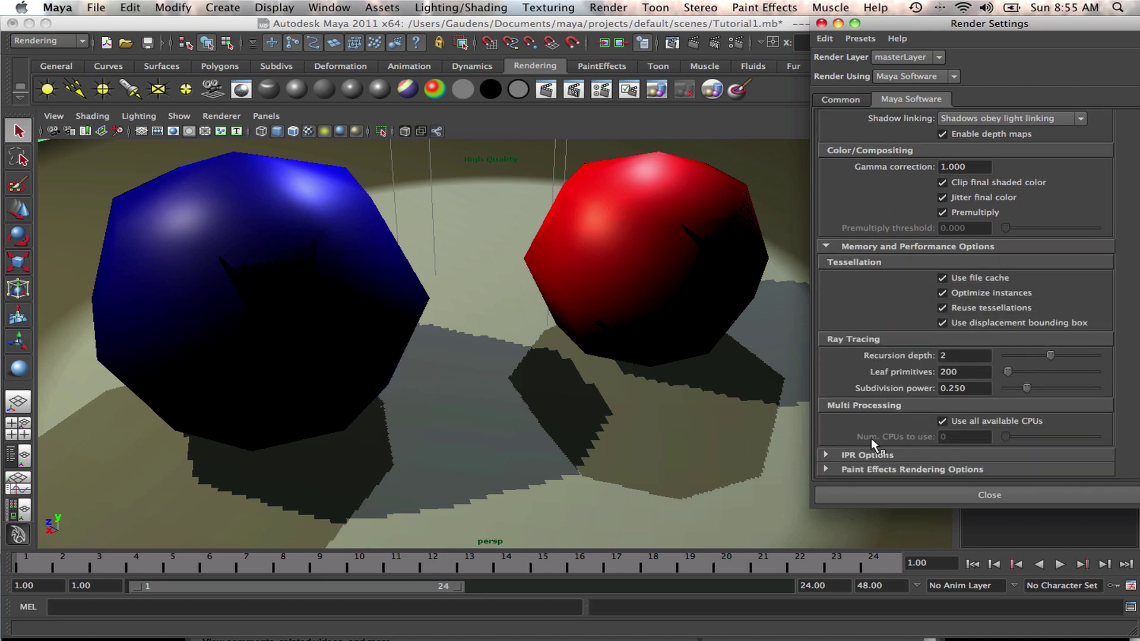
scroll(871, 438, "up", 10)
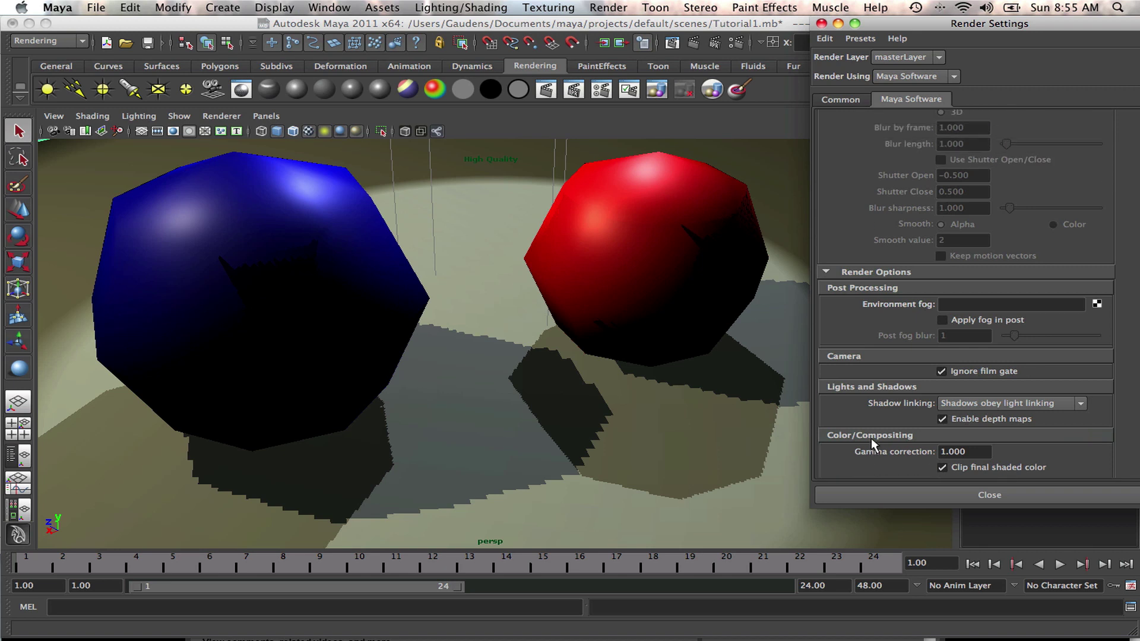
scroll(871, 438, "up", 11)
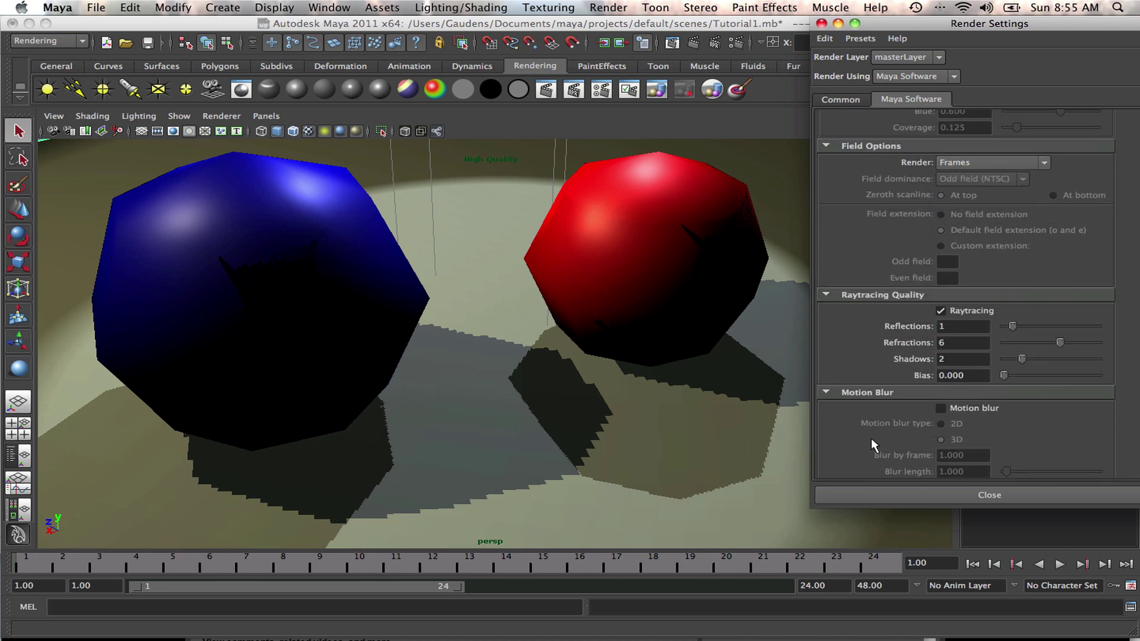
scroll(871, 438, "up", 3)
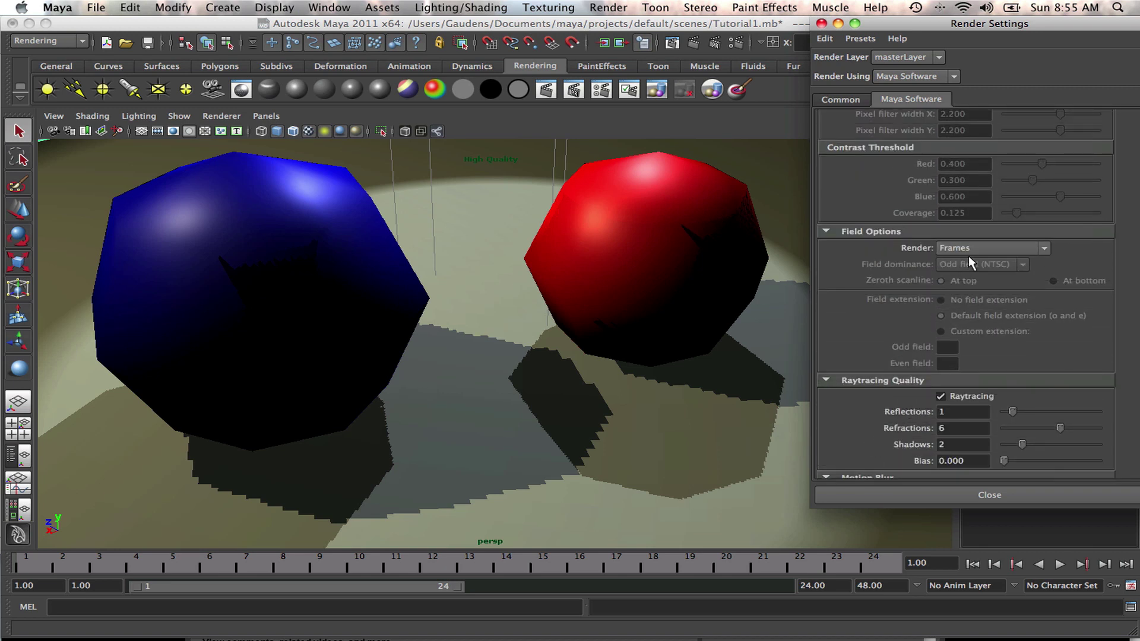